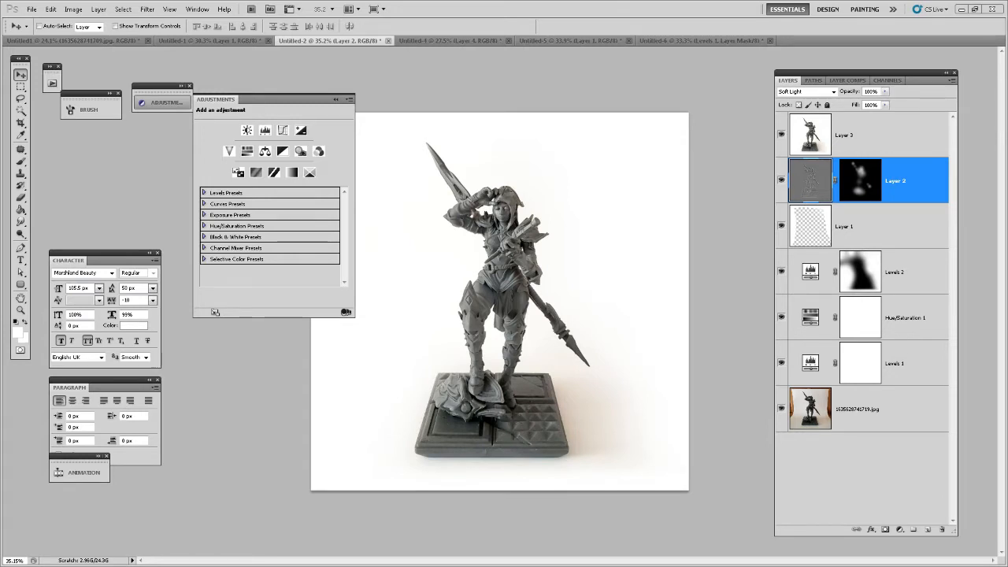
Step: Tuck the Adjustments palette away under Brush and compare the finished miniature edit with its original photo by isolating the photo layer
click(336, 102)
mouse_move(161, 87)
mouse_down()
mouse_move(97, 140)
mouse_move(88, 129)
mouse_up()
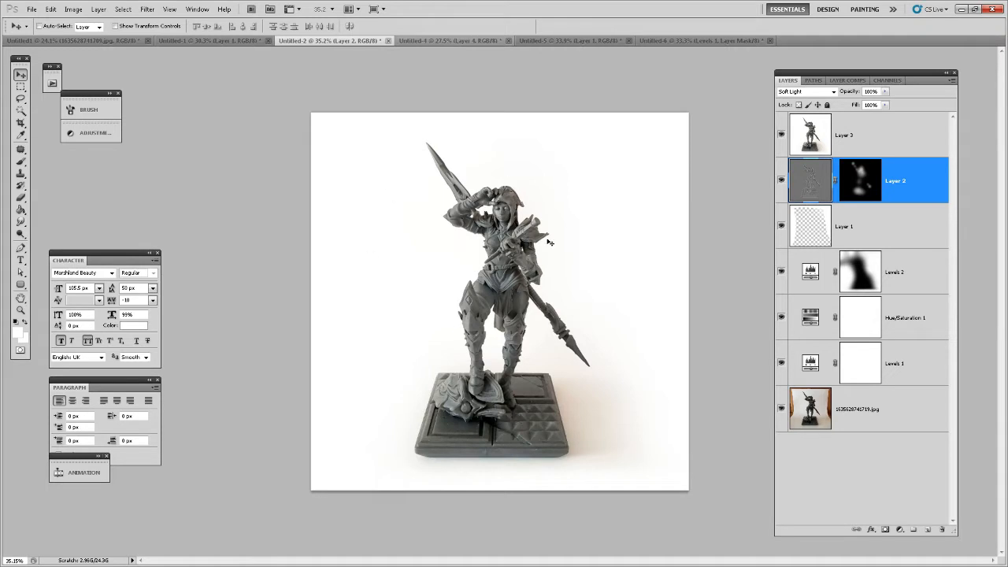
alt+click(781, 410)
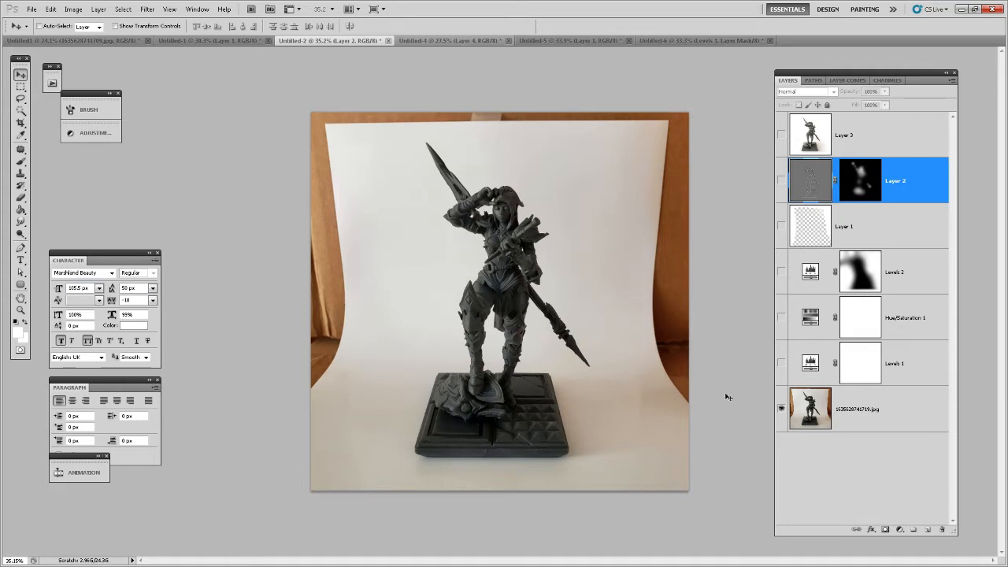
alt+click(781, 410)
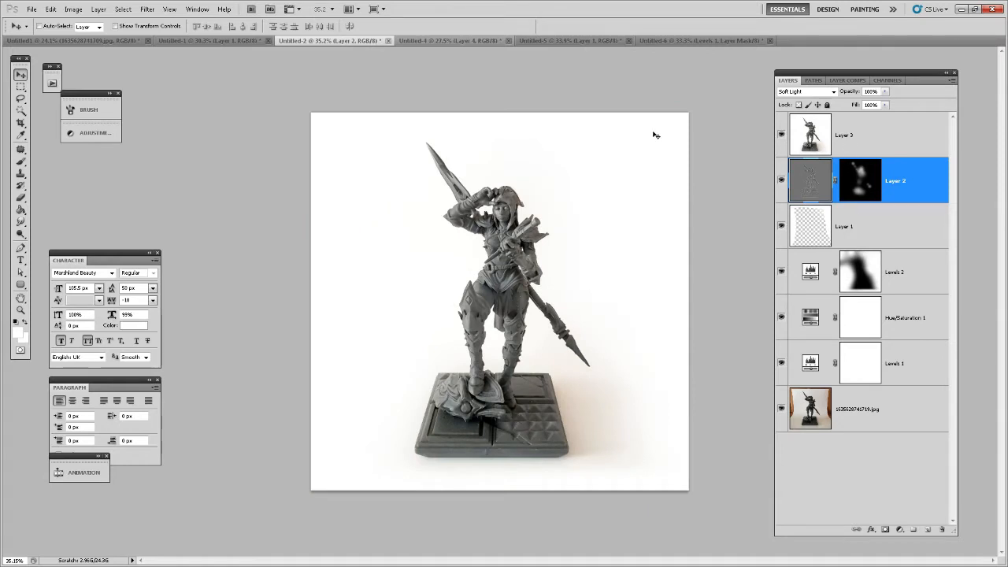
Step: In the Untitled-6 document, delete the existing Levels layer and add a fresh Levels adjustment layer above the photo
click(667, 41)
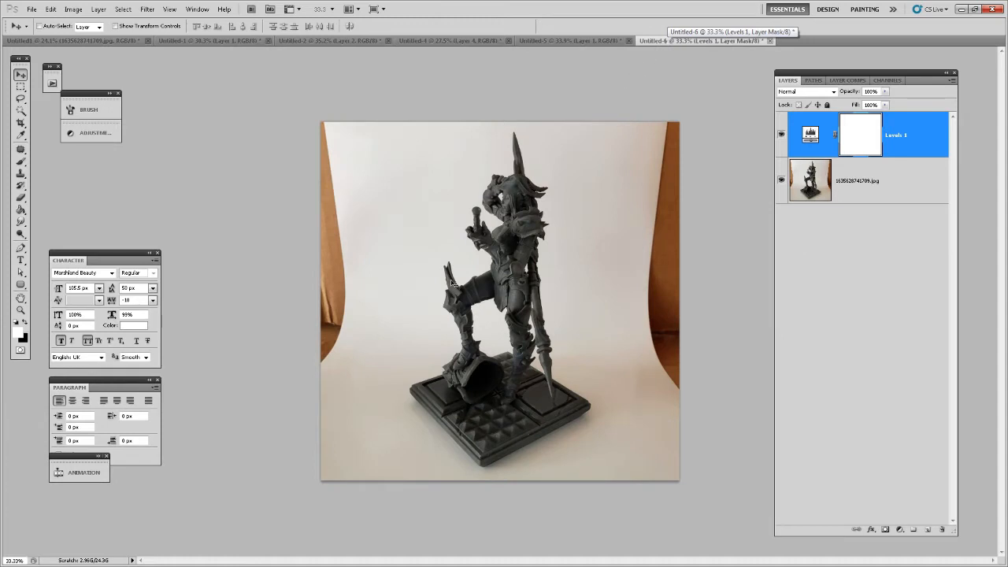
click(884, 186)
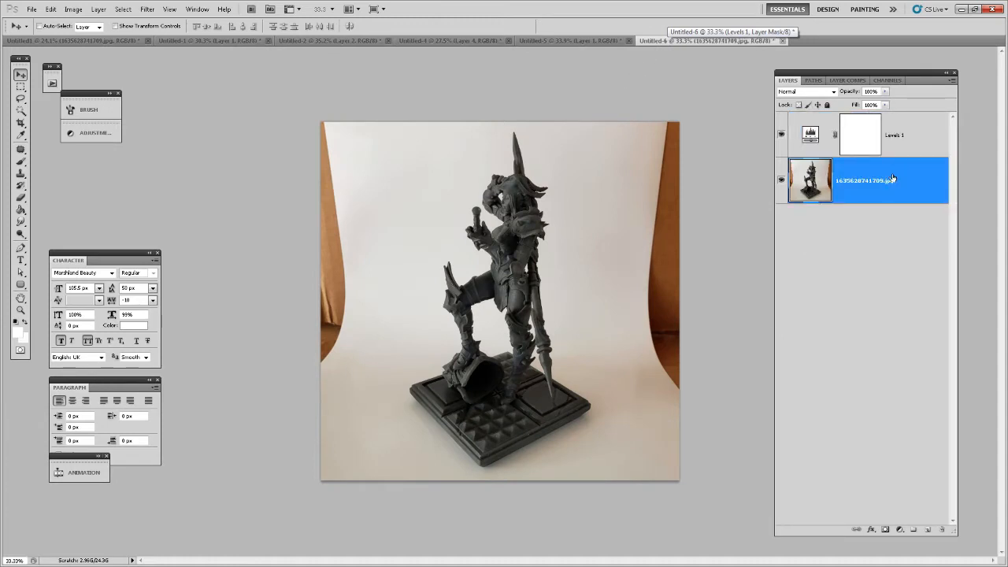
click(912, 128)
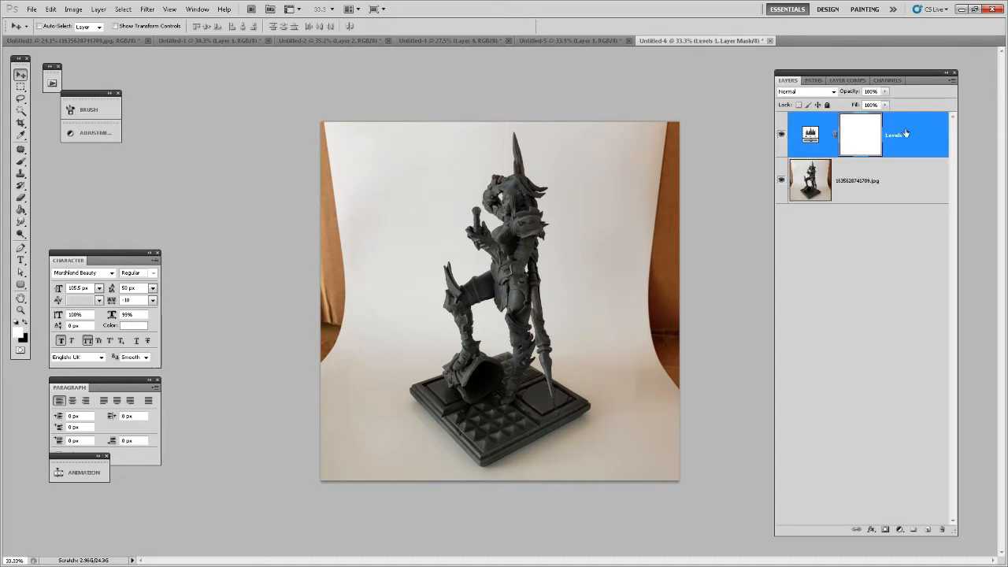
key(Delete)
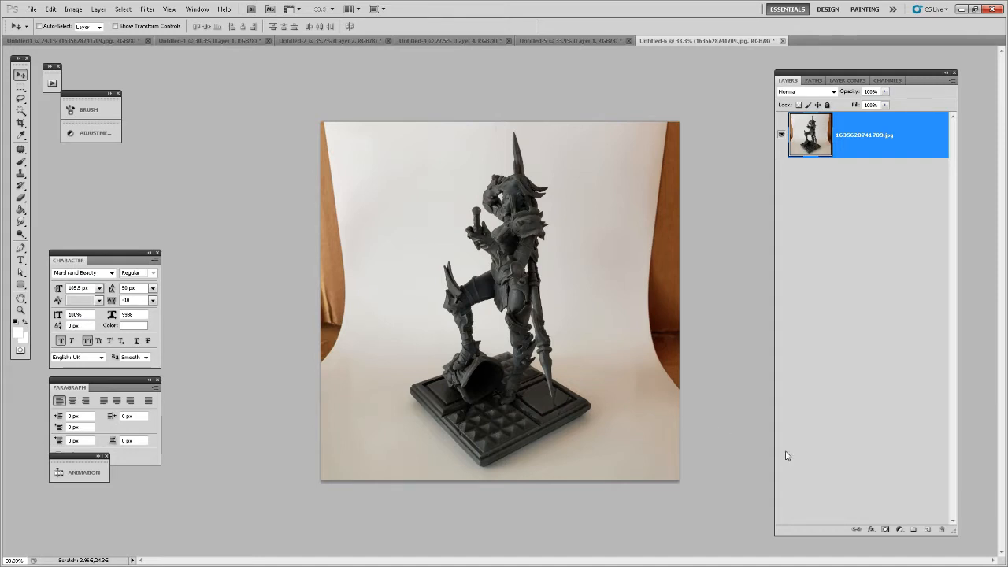
click(900, 531)
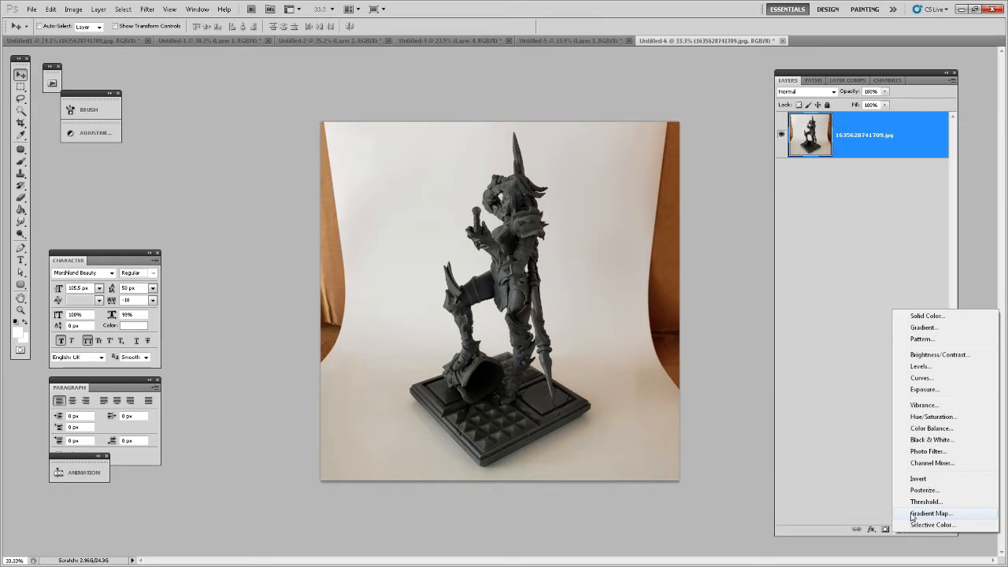
click(919, 366)
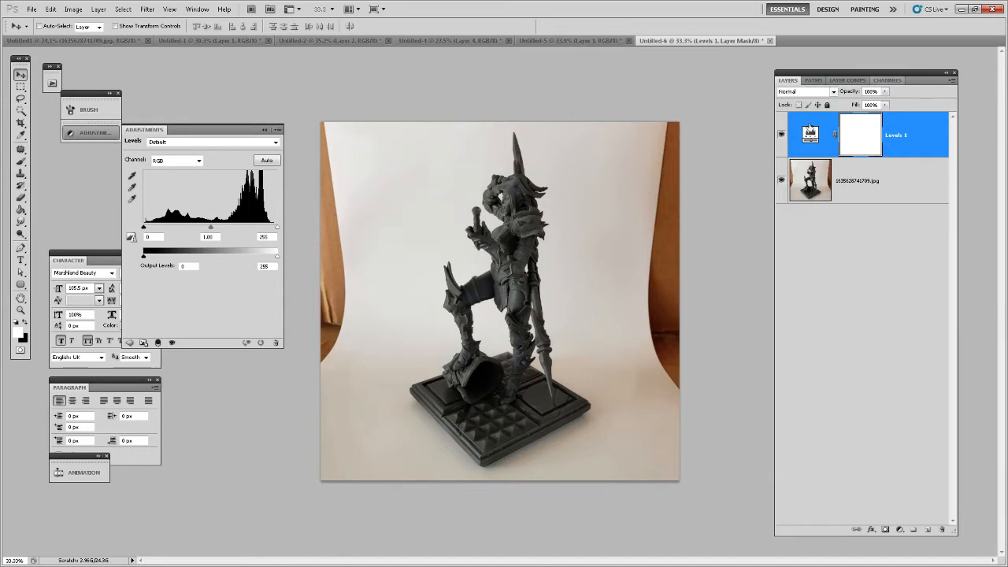
Step: Hide the Levels layer, sample the paper backdrop's grey (d3cec8) as the foreground color, and show the layer again
click(875, 188)
click(780, 134)
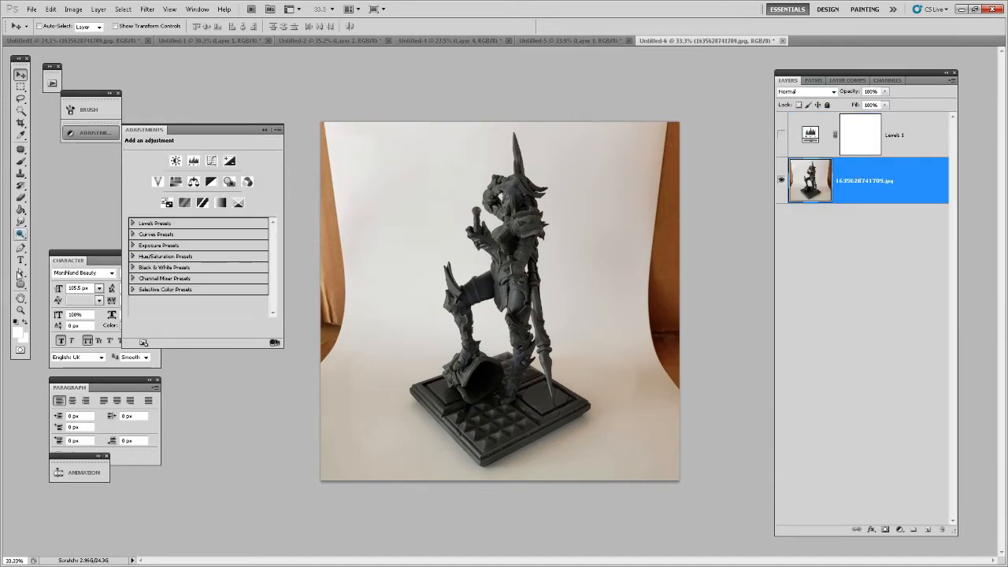
click(19, 334)
click(418, 159)
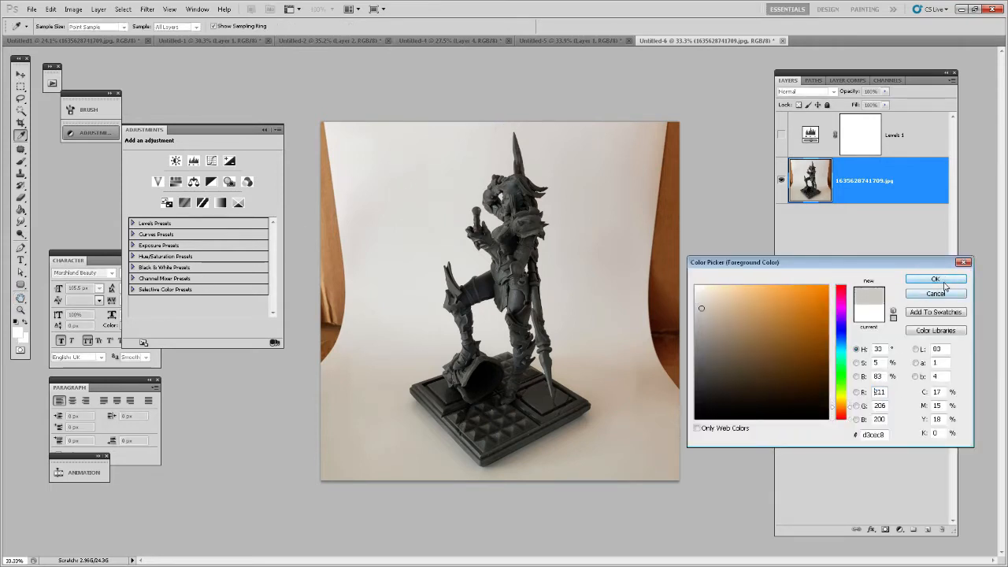
click(933, 282)
click(911, 146)
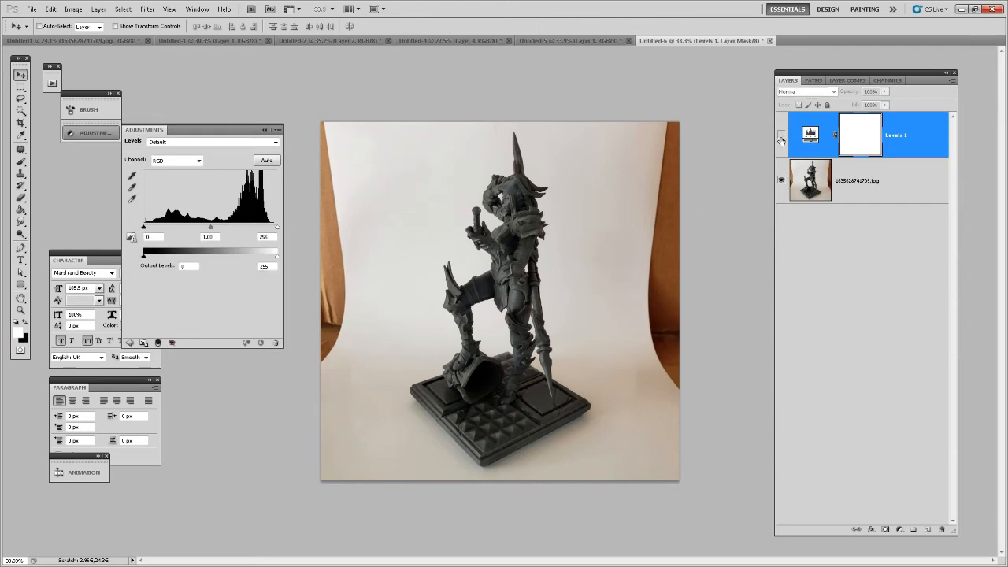
click(781, 135)
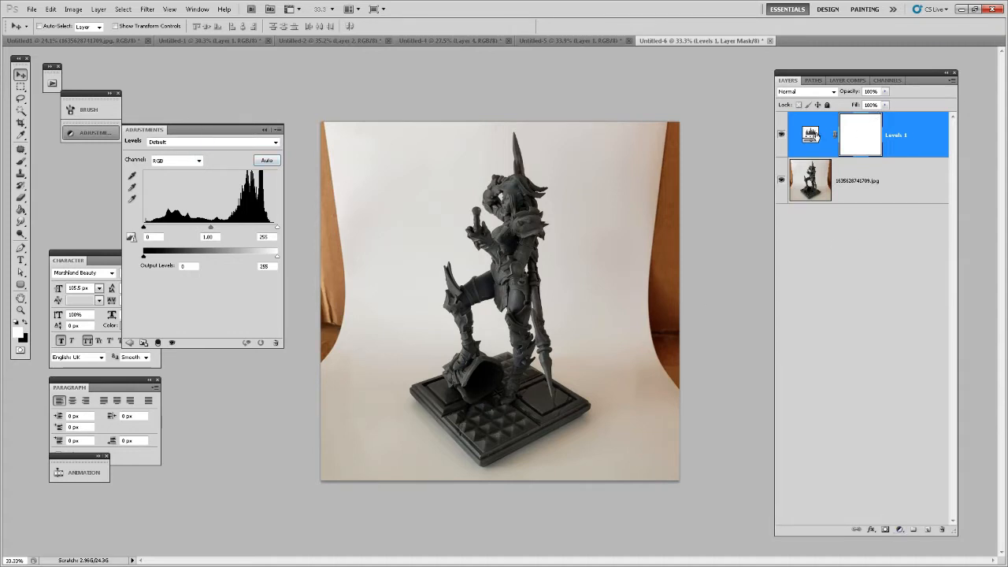
Step: Brighten the photo in Levels 1 with white input 224, midtones 1.42 and black output 5
drag(193, 130, 221, 88)
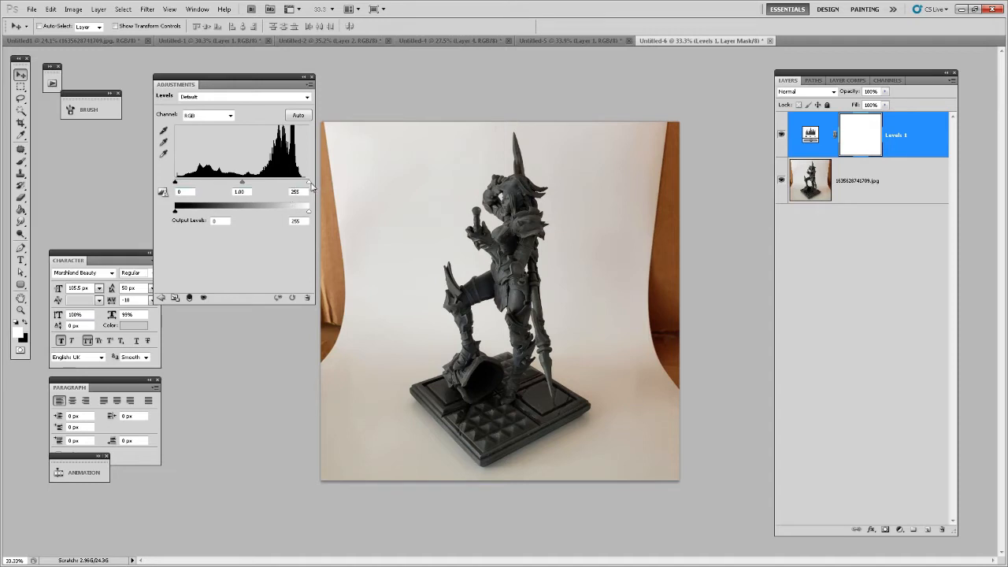
drag(309, 183, 293, 182)
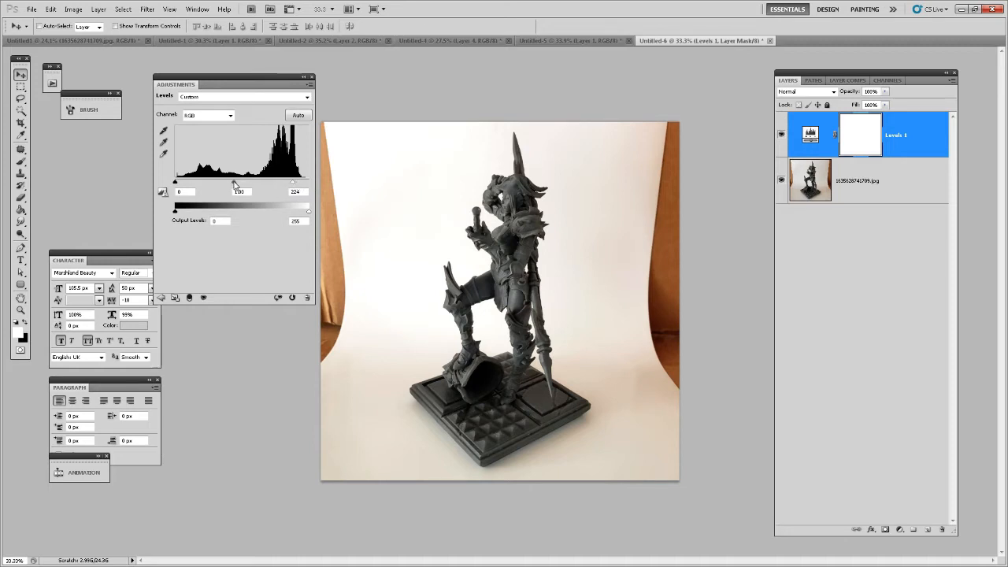
drag(234, 184, 222, 186)
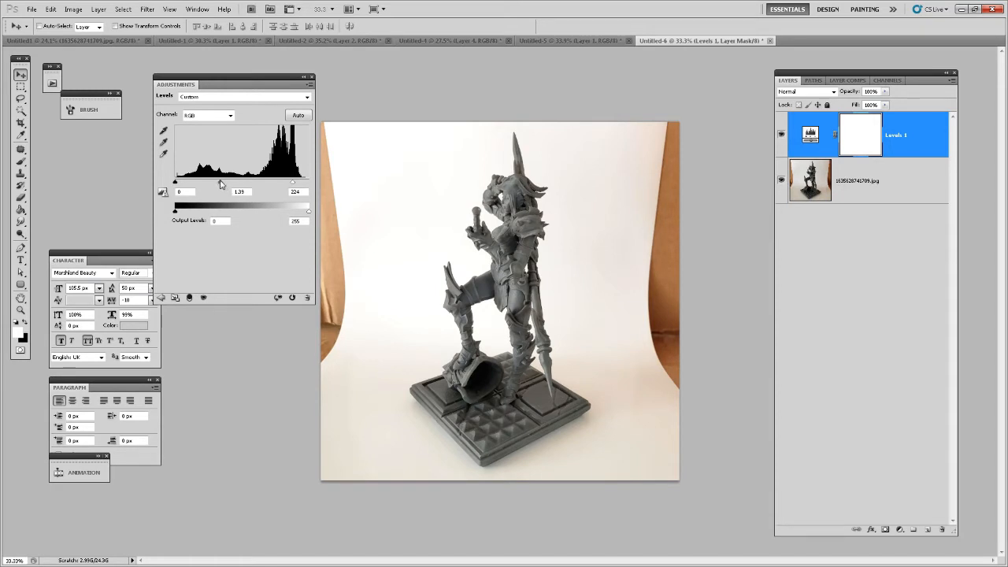
mouse_move(221, 185)
mouse_down()
mouse_move(200, 186)
mouse_move(252, 189)
mouse_move(220, 190)
mouse_up()
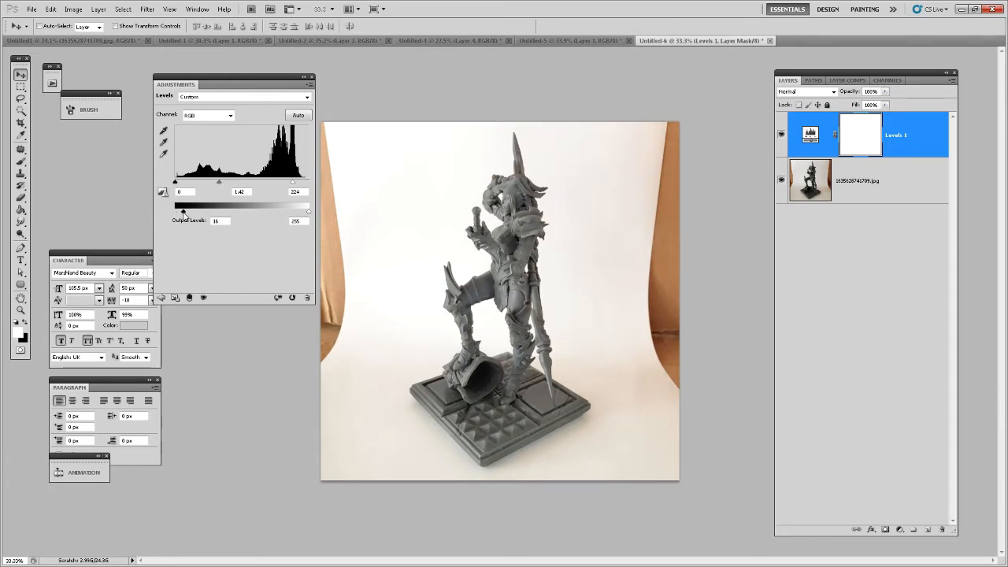
drag(174, 213, 178, 212)
drag(308, 211, 342, 218)
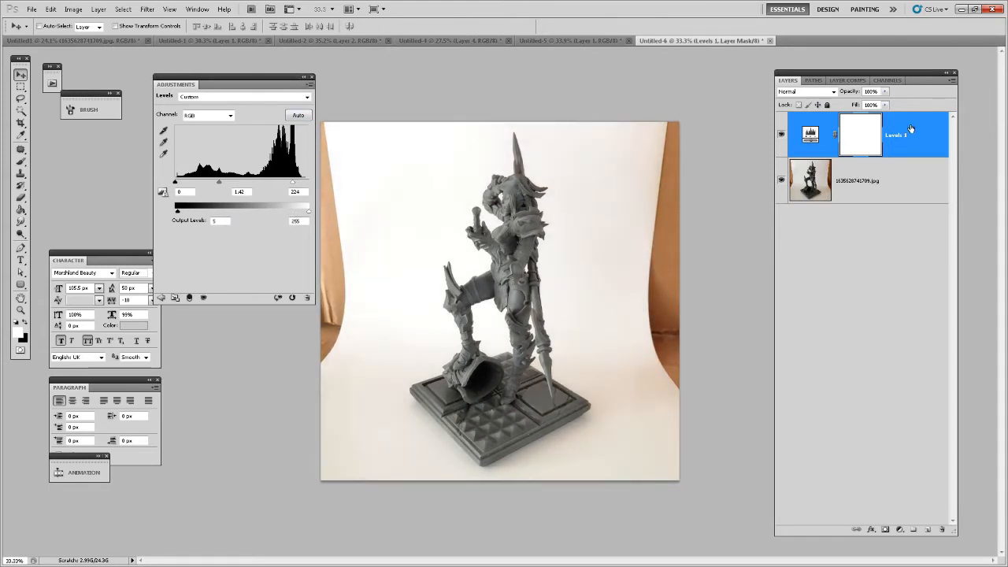
click(305, 77)
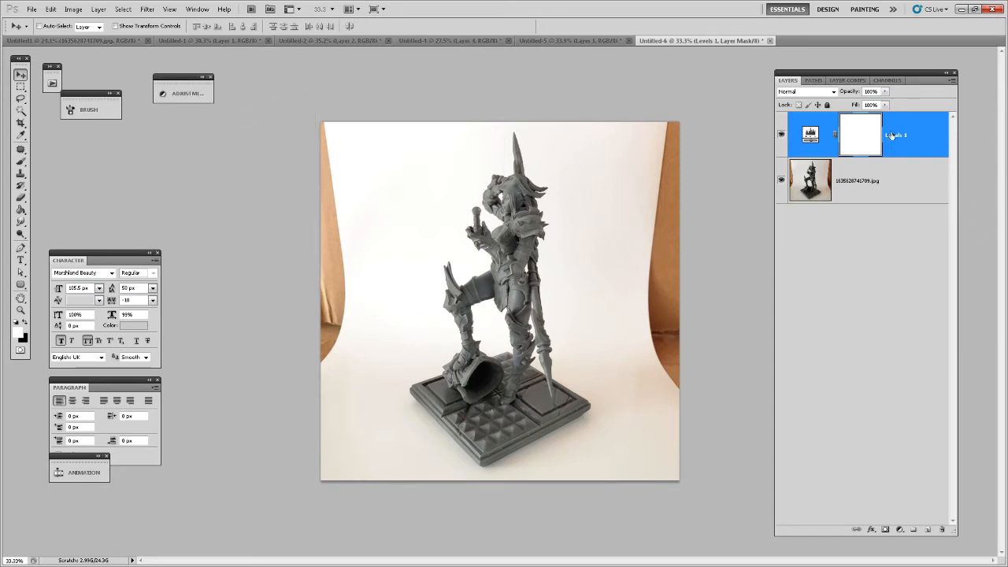
Step: Add a Hue/Saturation adjustment layer above Levels 1 and set its saturation to +40
click(899, 529)
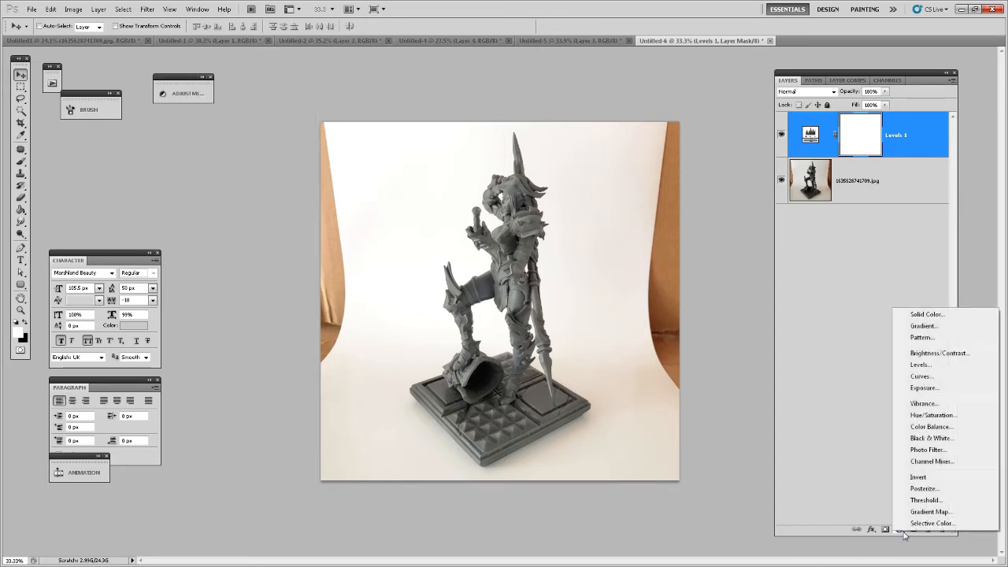
click(937, 415)
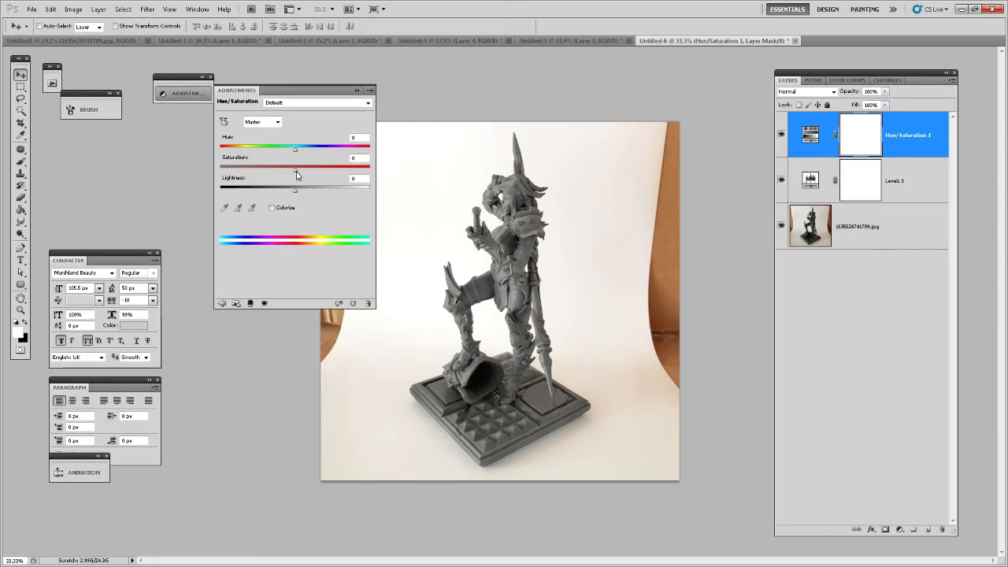
drag(296, 175, 325, 173)
click(908, 152)
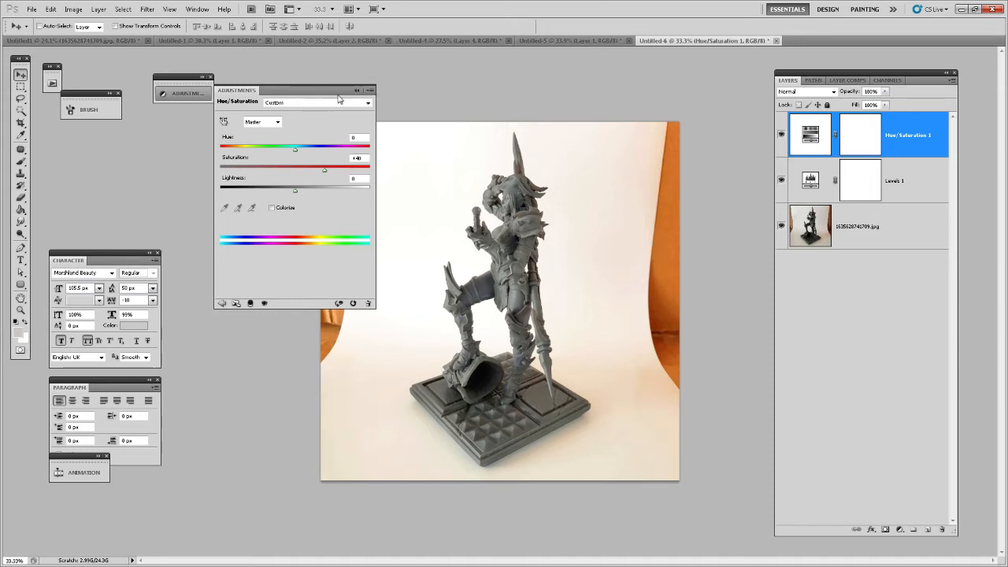
drag(339, 90, 222, 75)
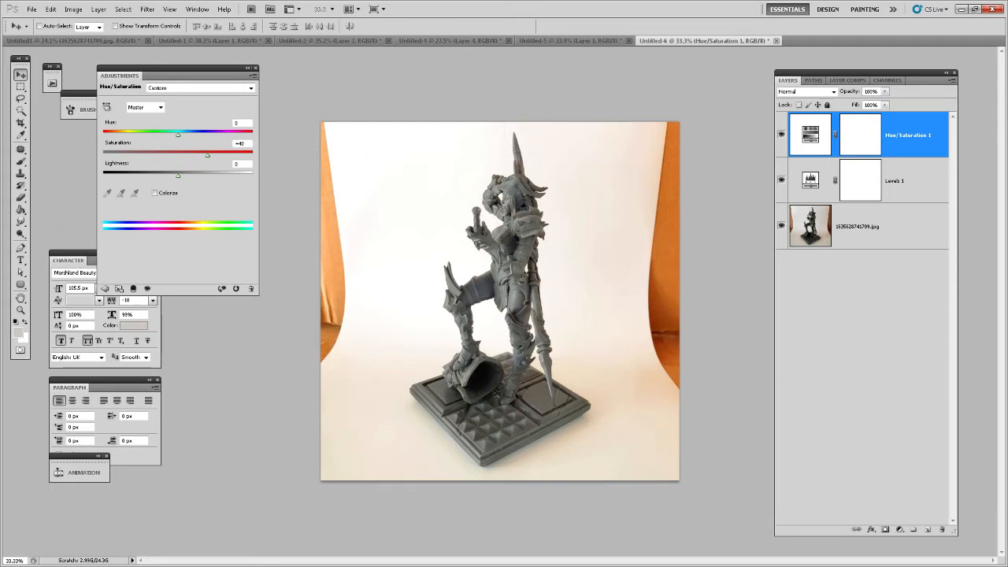
Step: On a new layer, lasso the orange-brown areas beside the paper backdrop on both sides, fill them with white and deselect
click(928, 531)
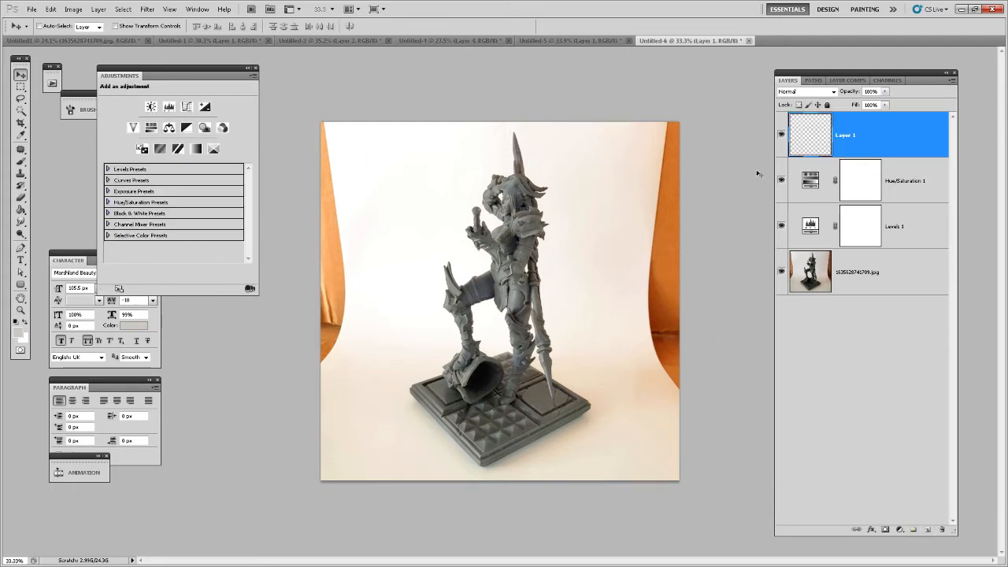
key(l)
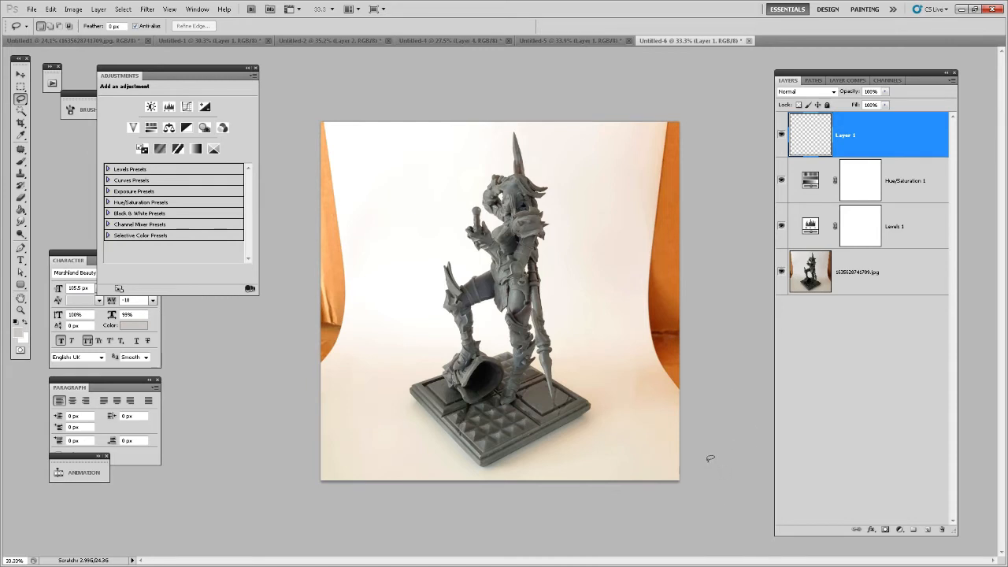
drag(680, 404, 670, 388)
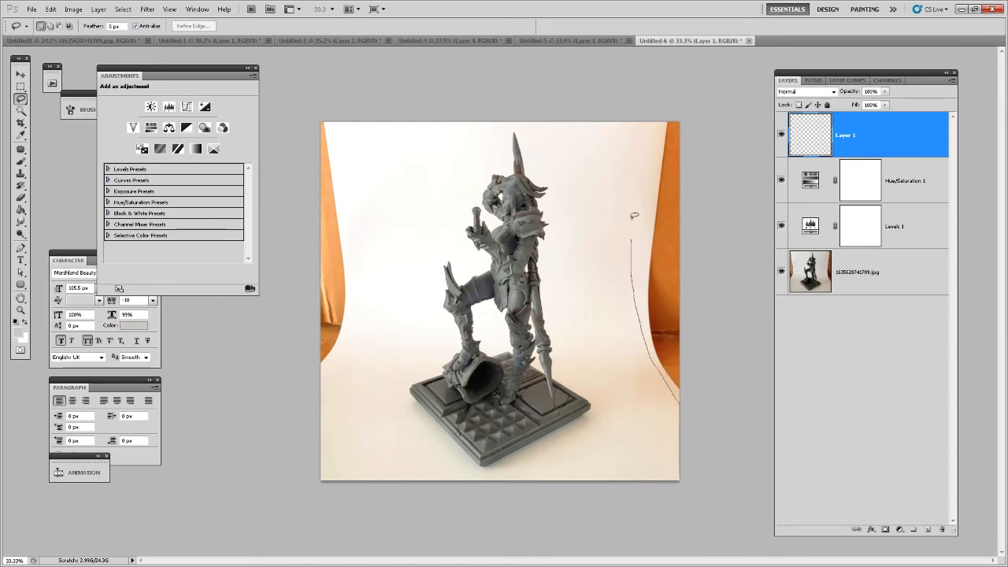
mouse_move(632, 216)
mouse_down()
mouse_move(664, 65)
mouse_move(762, 46)
mouse_move(752, 55)
mouse_up()
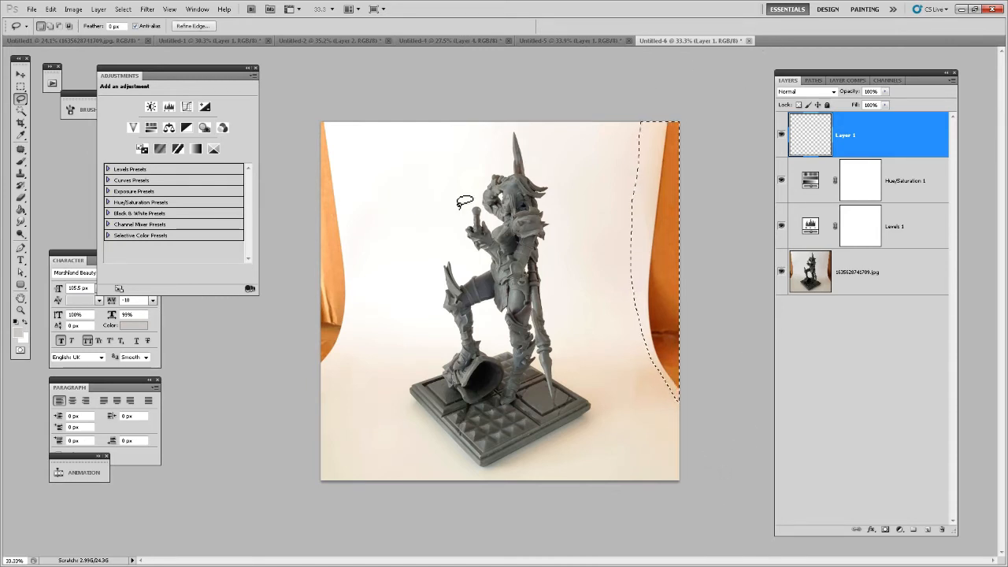
mouse_move(306, 405)
mouse_down()
mouse_move(357, 319)
mouse_move(340, 166)
mouse_move(318, 55)
mouse_move(307, 55)
mouse_up()
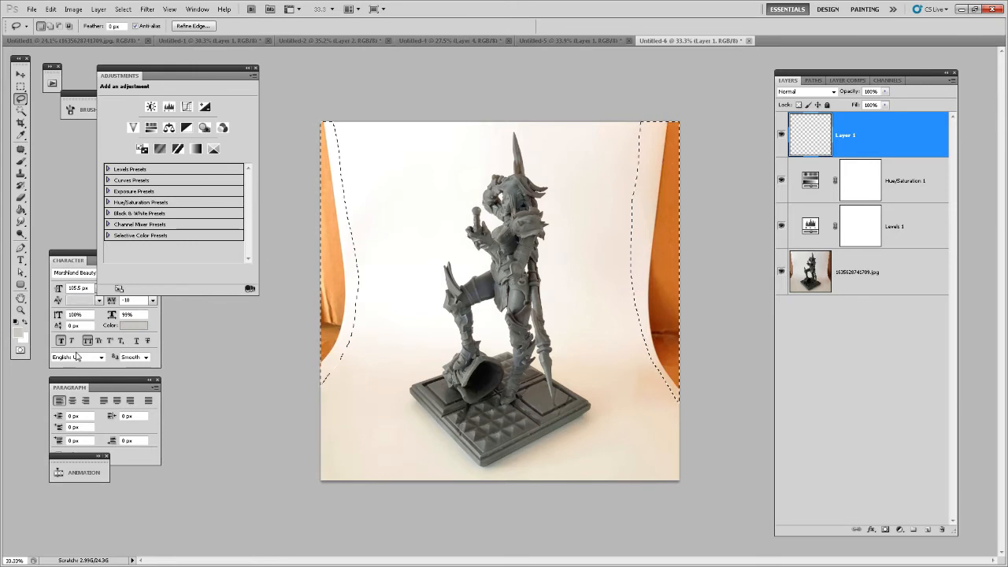
key(alt+BackSpace)
key(ctrl+d)
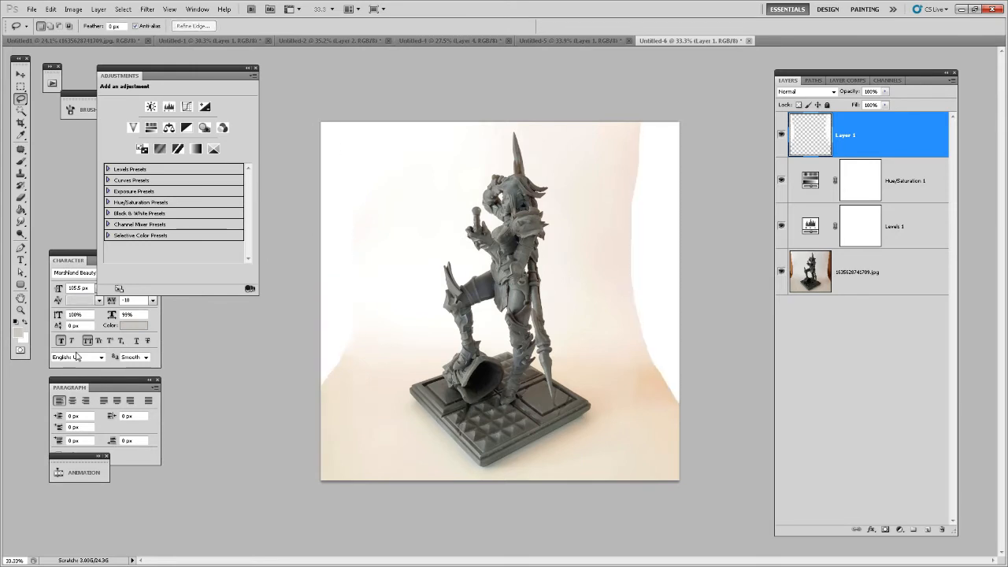
Step: Add a second Levels adjustment layer above Hue/Saturation 1 with white input 186, midtones 0.72 and black output 17
key(b)
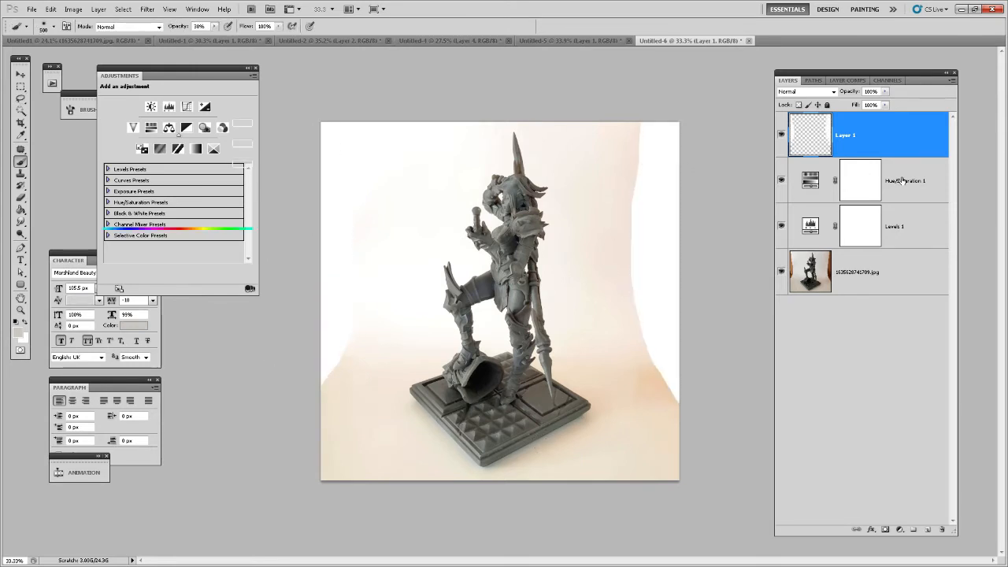
click(902, 181)
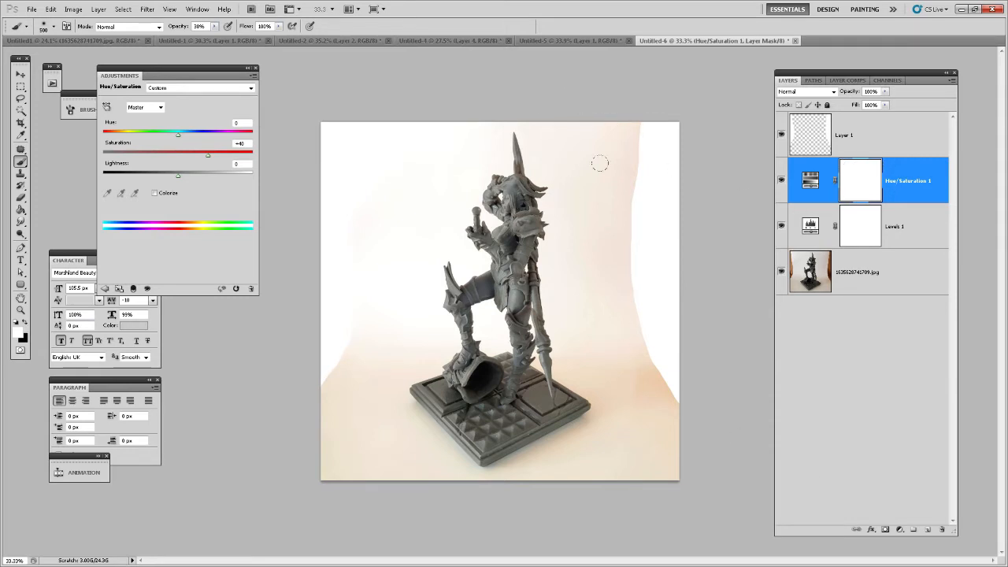
click(902, 532)
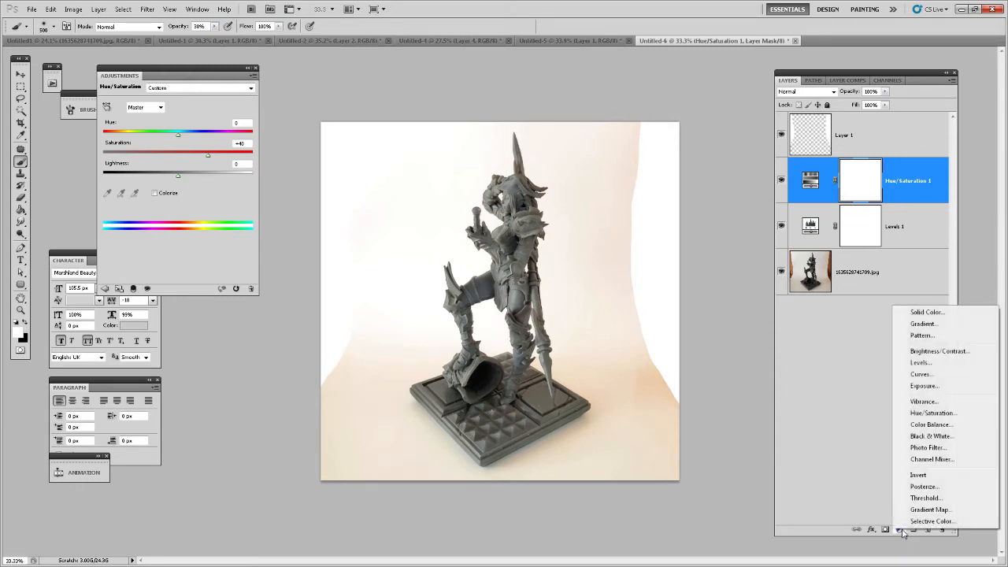
click(935, 367)
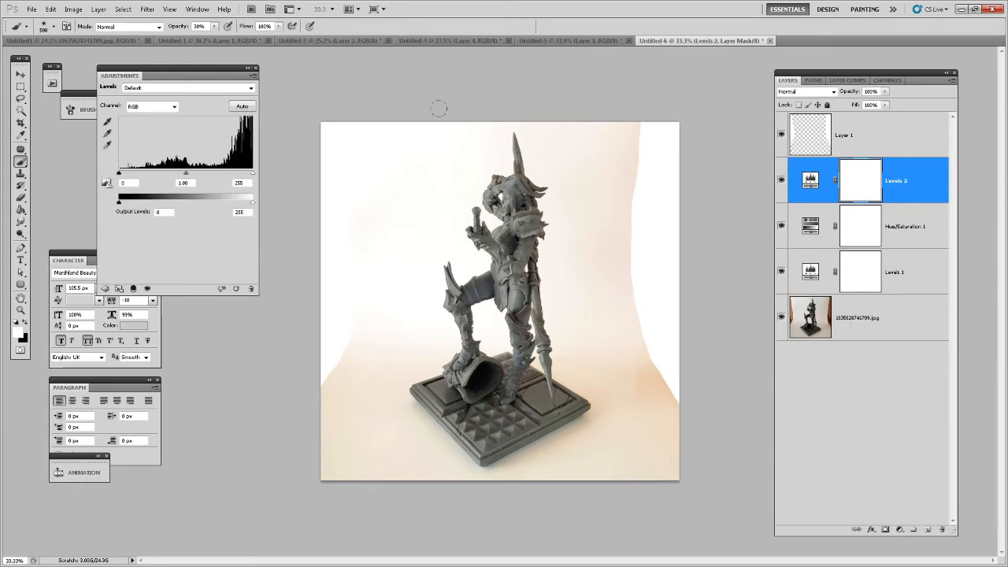
drag(252, 173, 202, 173)
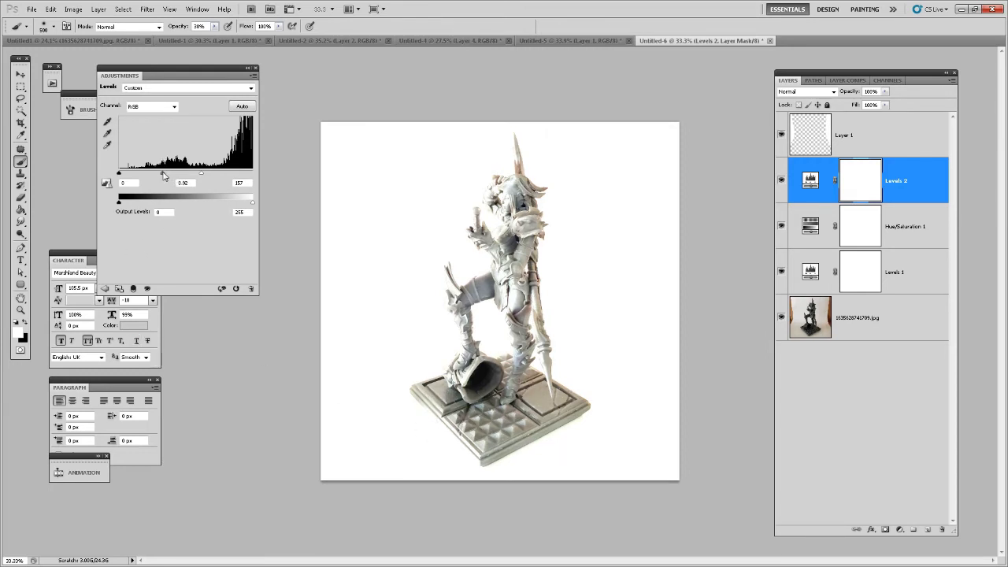
drag(160, 173, 168, 175)
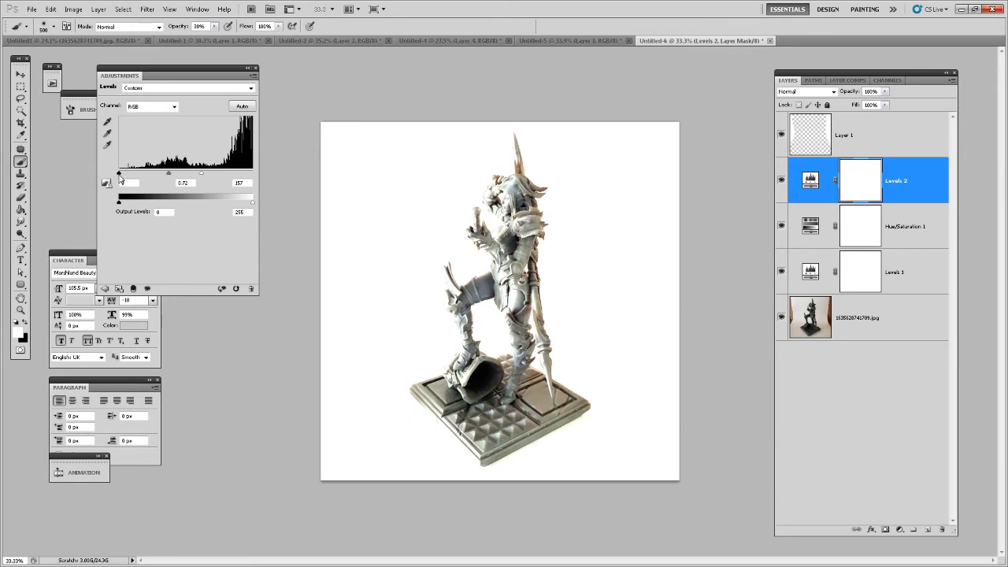
drag(120, 202, 128, 203)
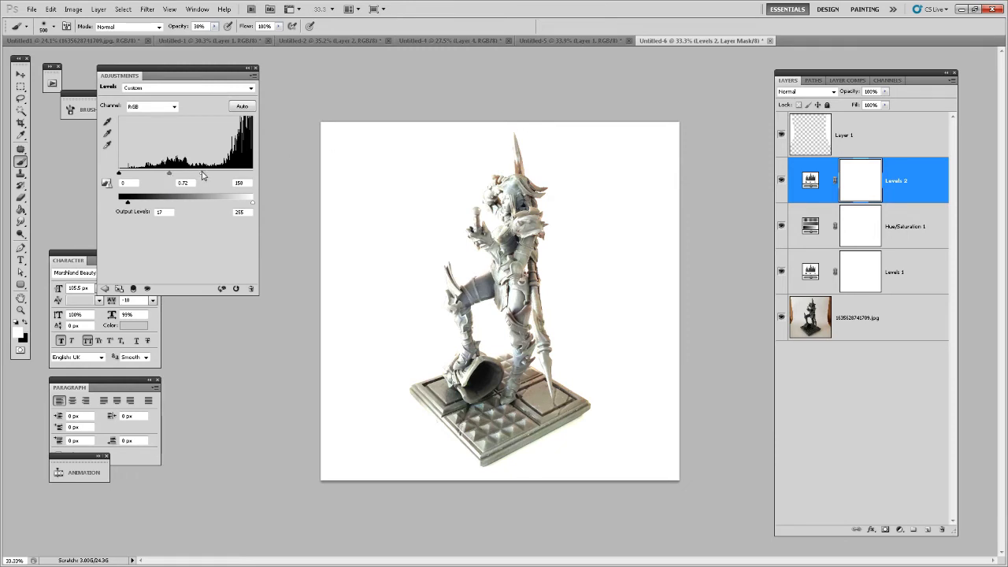
drag(201, 172, 217, 176)
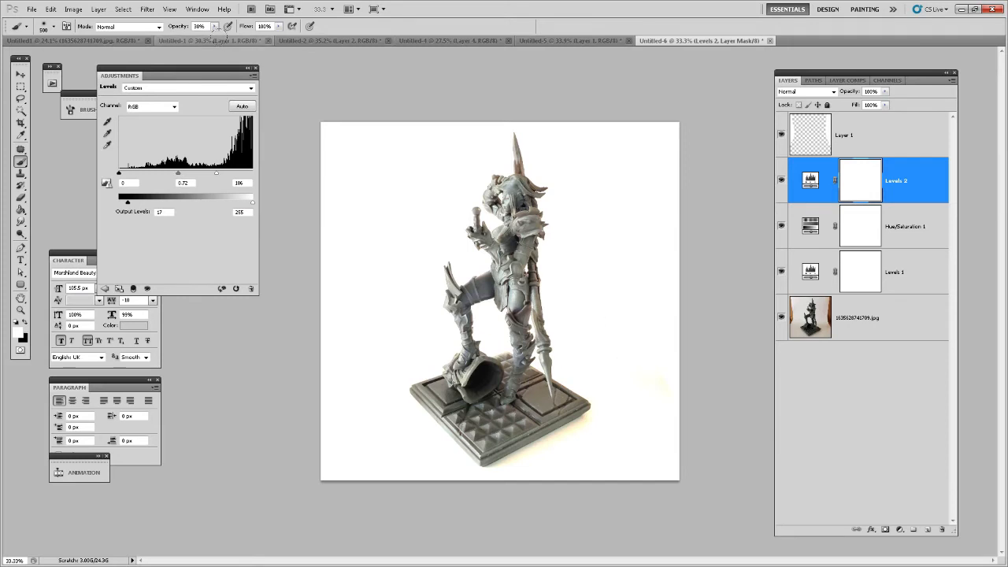
click(248, 70)
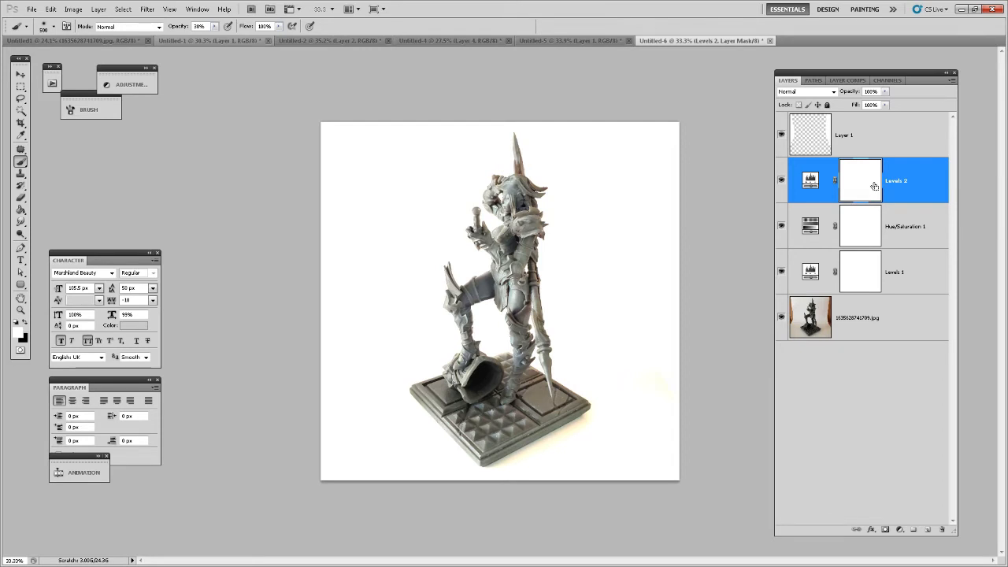
Step: Invert the Levels 2 mask to black and paint white with a large soft brush over the backdrop's upper-right area
key(ctrl+i)
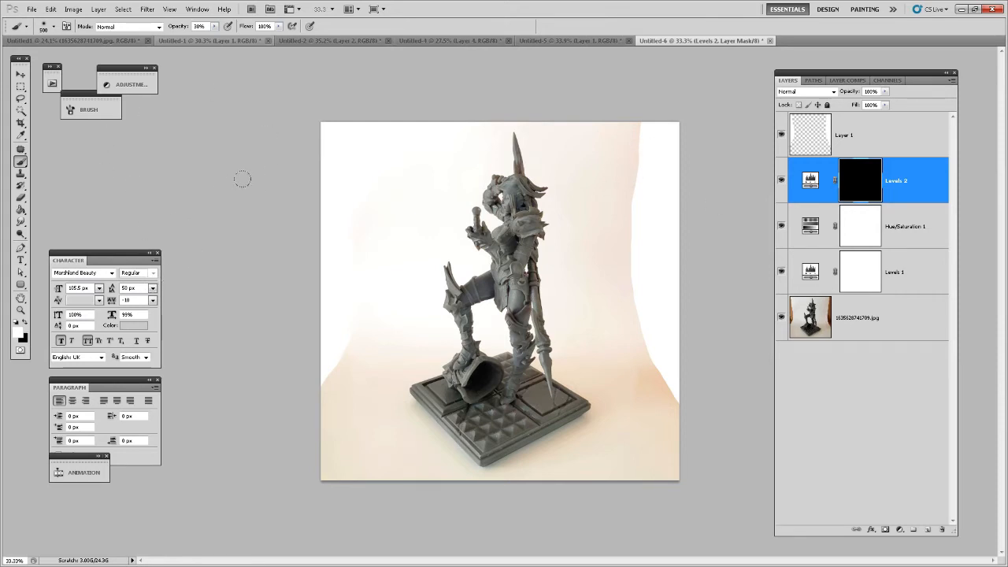
right_click(383, 172)
click(167, 172)
key(])
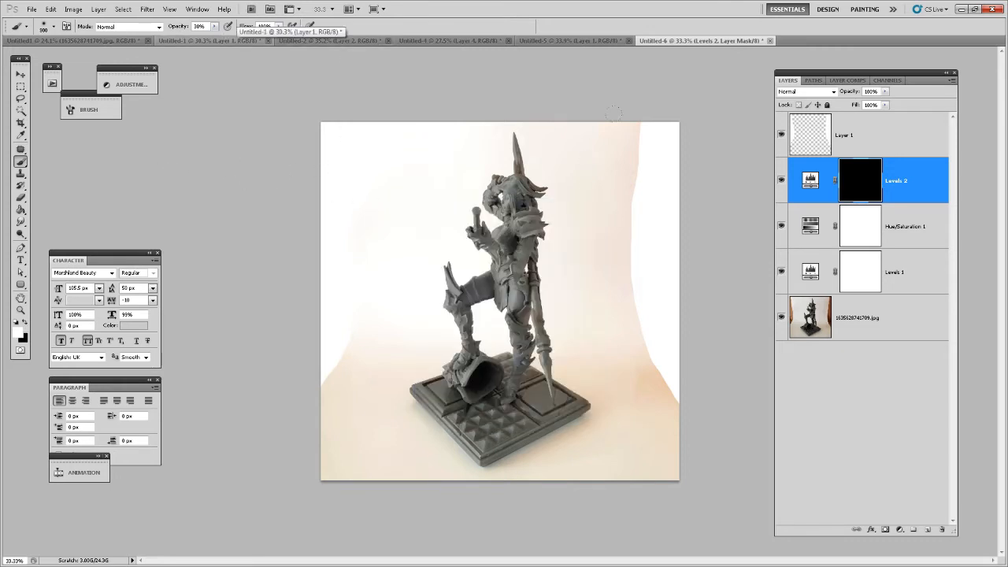
click(640, 154)
click(637, 158)
click(636, 159)
click(636, 161)
click(634, 161)
click(634, 160)
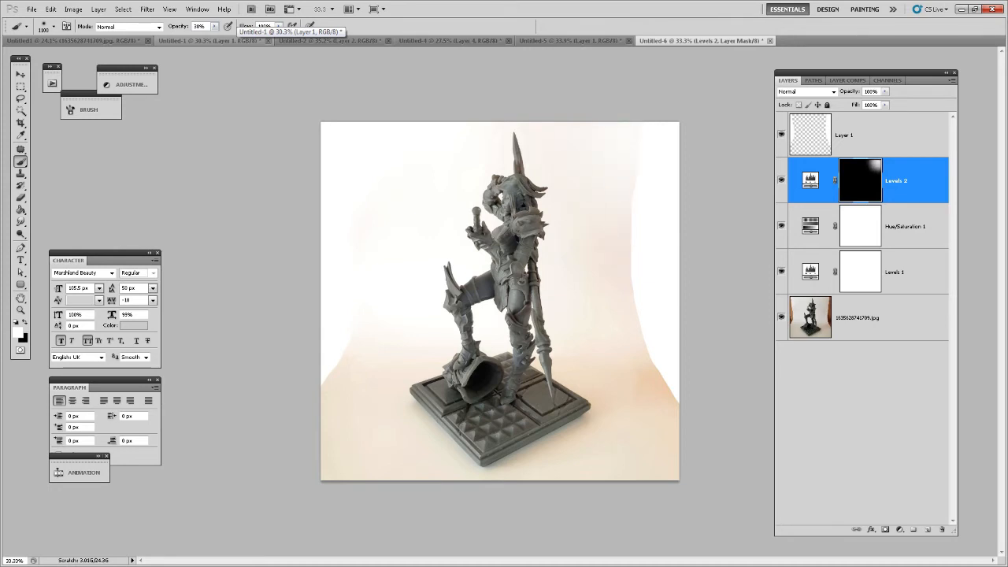
Step: Paint white on the Levels 2 mask down the photo's right edge to the lower corner, raising the brush opacity to 70%
click(639, 169)
click(642, 183)
click(647, 220)
click(655, 242)
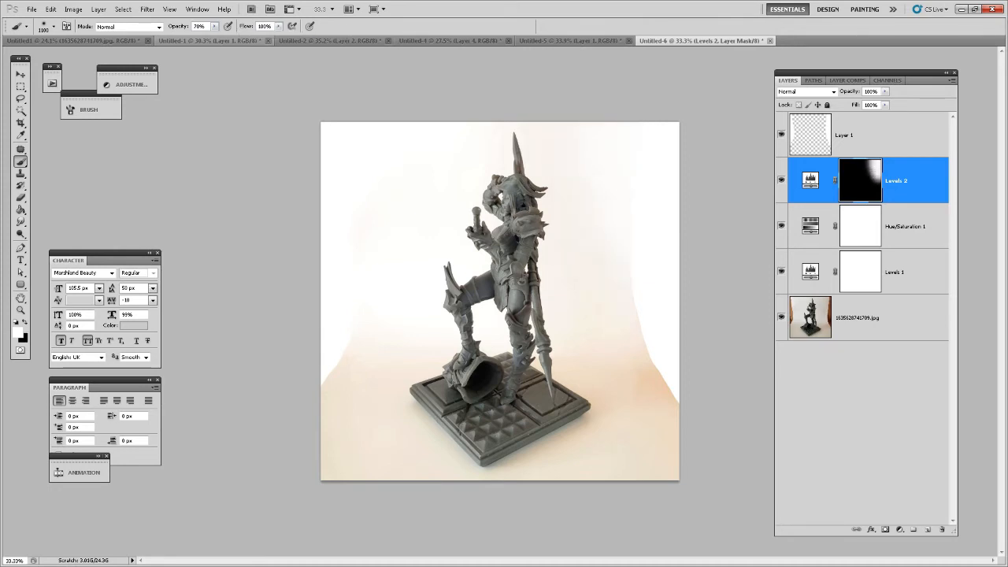
click(658, 267)
click(660, 285)
click(659, 282)
click(655, 260)
click(647, 197)
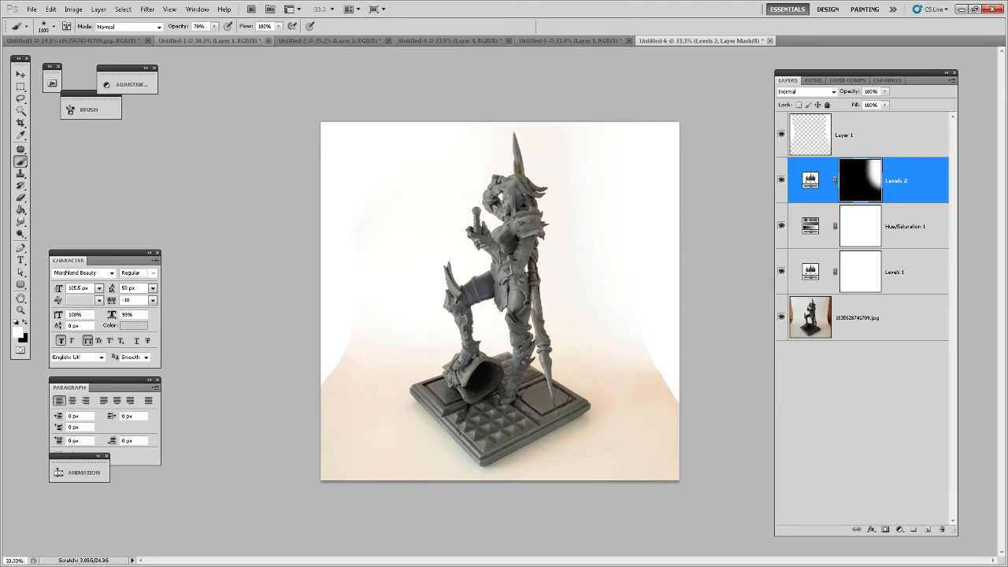
click(690, 468)
click(696, 428)
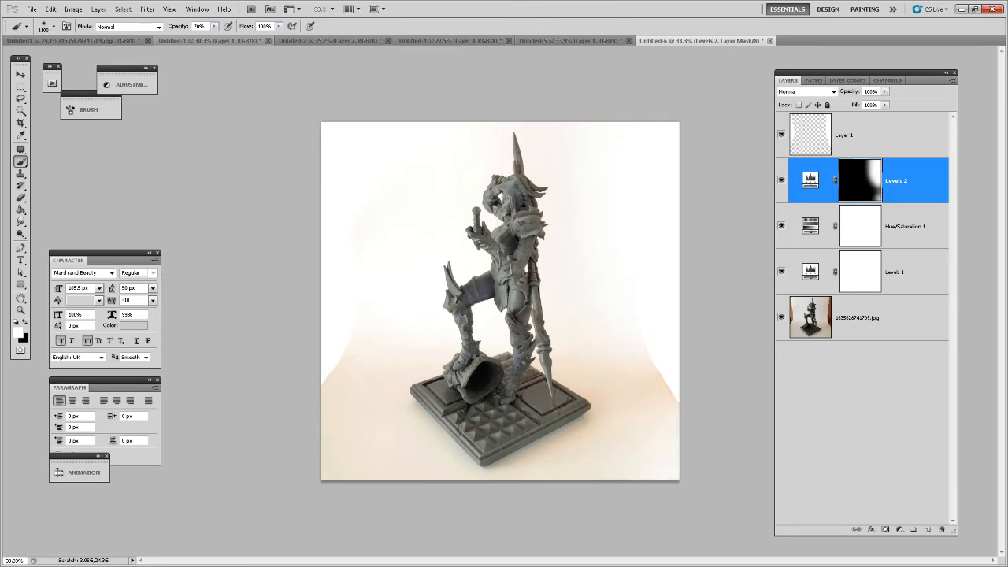
Step: Paint white on the Levels 2 mask along the photo's bottom edge and up the lower-left side of the backdrop
click(605, 501)
click(429, 511)
click(334, 480)
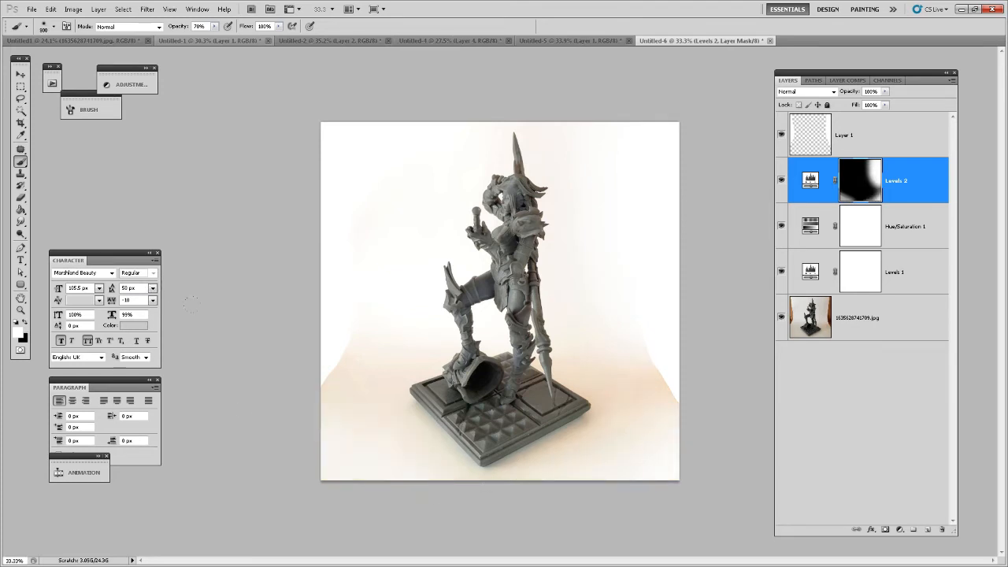
click(289, 418)
click(331, 422)
click(311, 354)
click(314, 319)
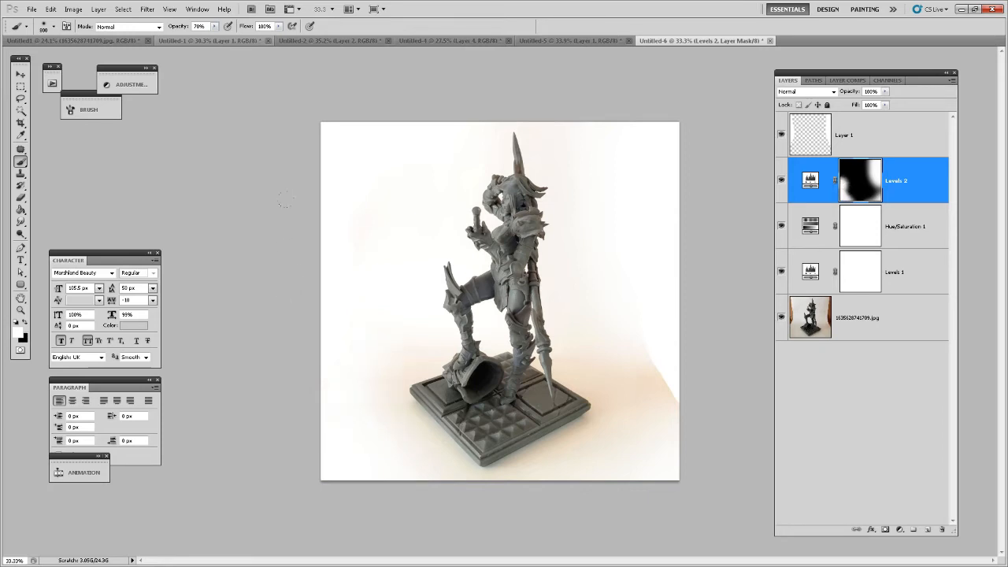
Step: Paint white on the Levels 2 mask over the upper-left backdrop and along the photo's top edge
click(327, 240)
click(334, 154)
click(354, 113)
click(378, 87)
click(543, 111)
click(518, 96)
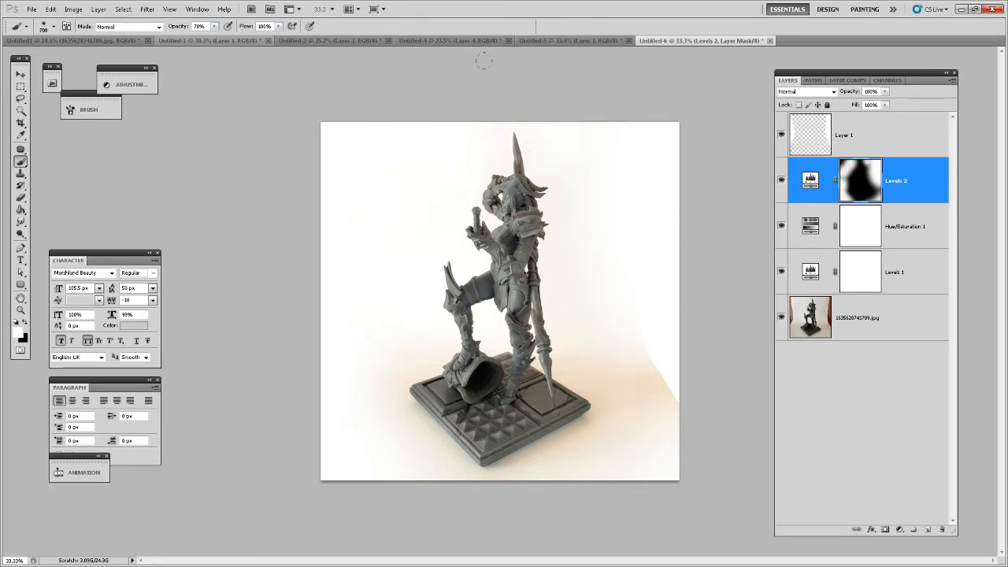
click(481, 61)
click(453, 68)
click(439, 70)
Step: Resize the brush and paint white on the Levels 2 mask over the backdrop just right of the figure
key(])
key(])
key(])
key(])
click(585, 241)
click(592, 245)
click(599, 250)
click(607, 254)
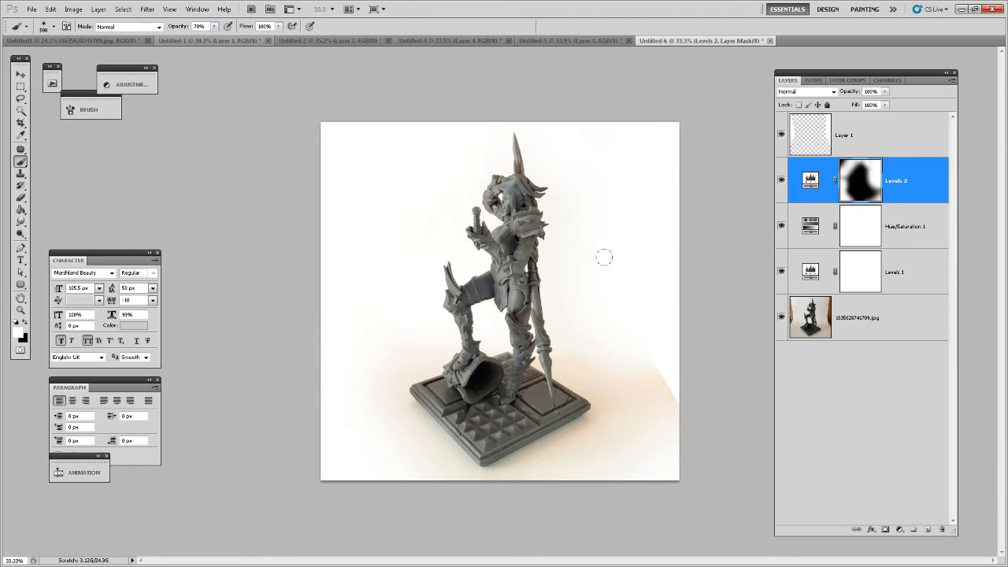
click(614, 281)
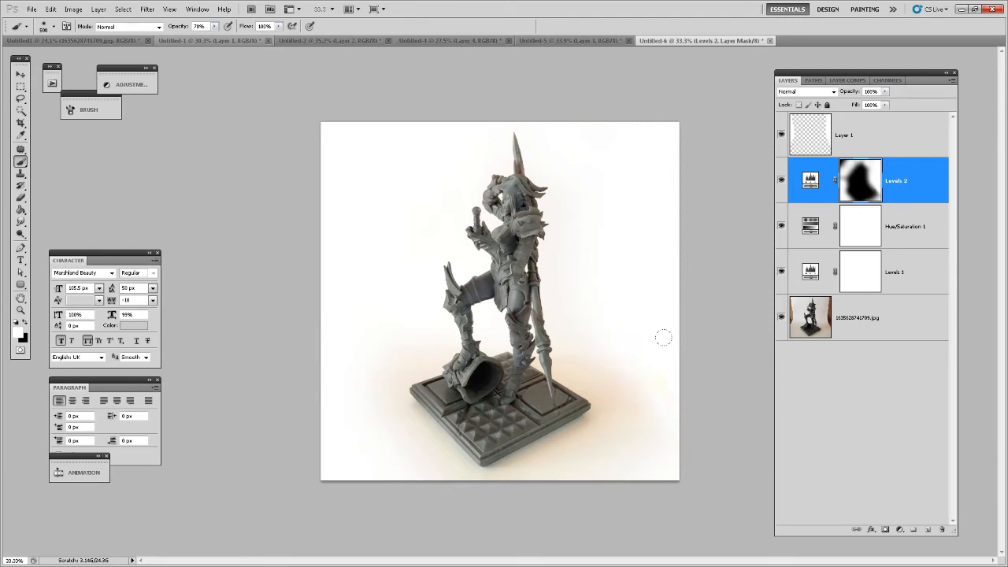
Step: Paint white on the Levels 2 mask beside the spear and around the lower-right side of the base, adjusting the brush size
key(bracketright)
click(571, 297)
click(553, 270)
key(bracketleft)
key(bracketleft)
click(610, 459)
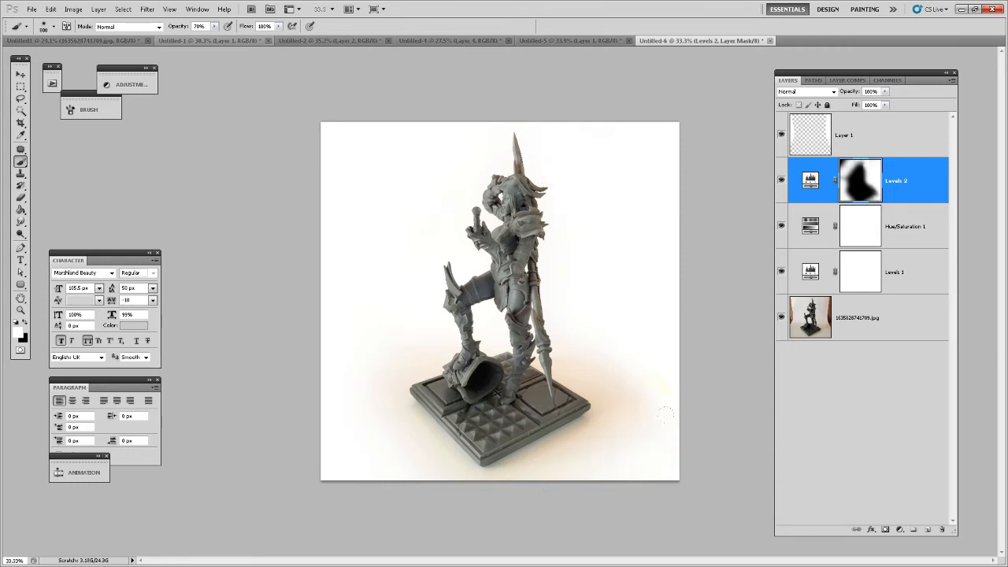
click(543, 472)
click(574, 464)
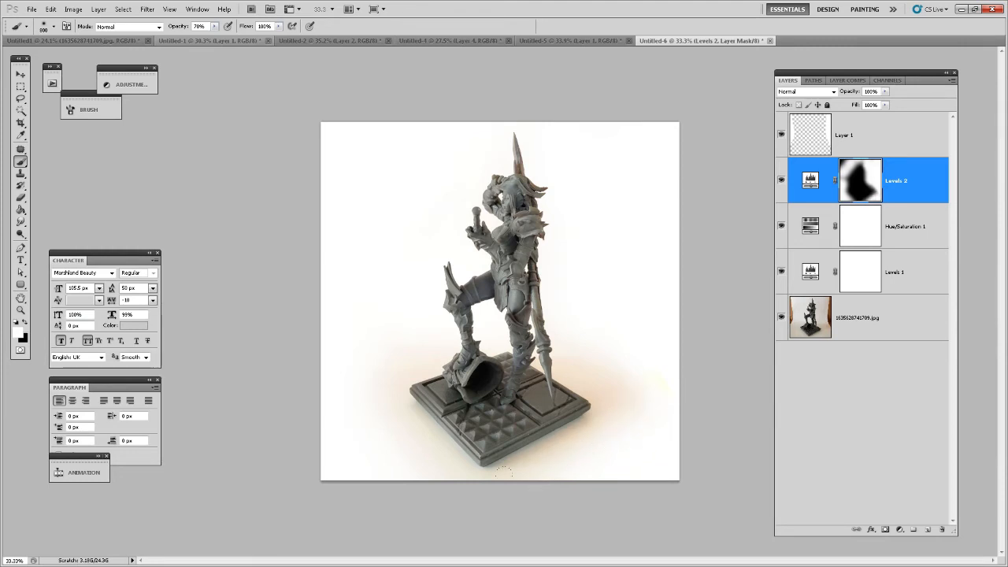
drag(504, 471, 639, 430)
click(666, 411)
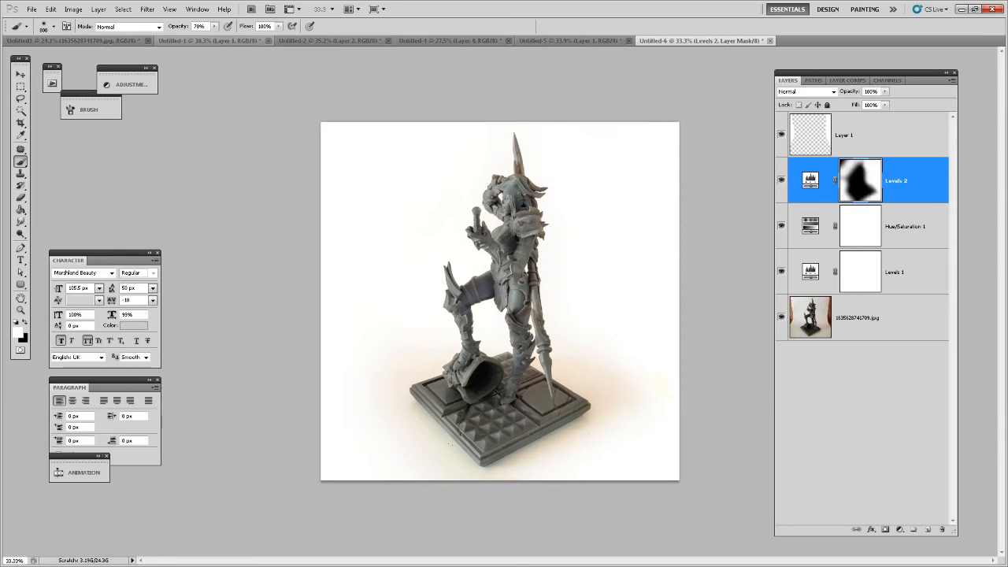
Step: Paint white on the Levels 2 mask below and left of the base and beside the figure's raised leg
click(402, 489)
click(376, 474)
click(334, 449)
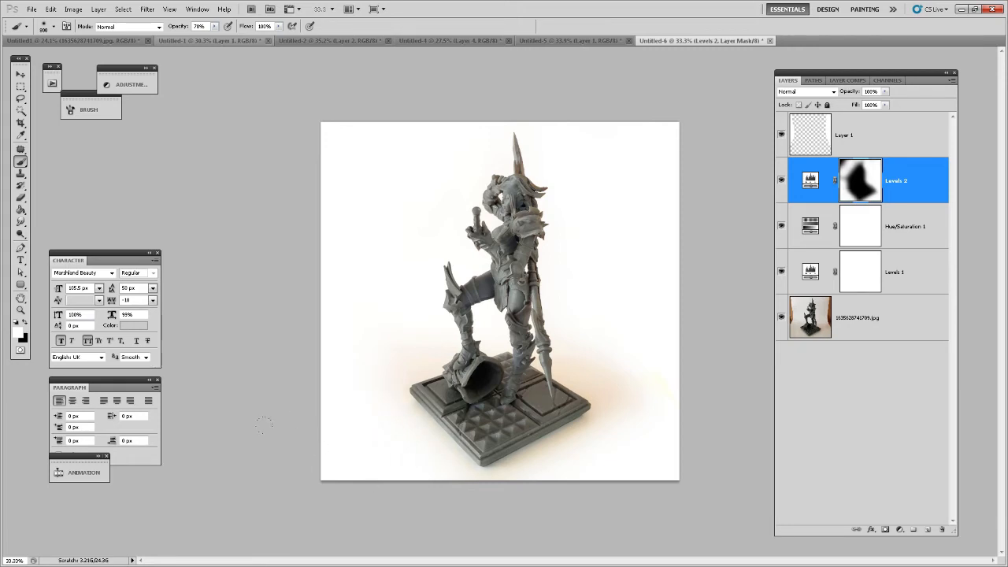
click(377, 307)
key(bracketright)
click(370, 332)
click(374, 303)
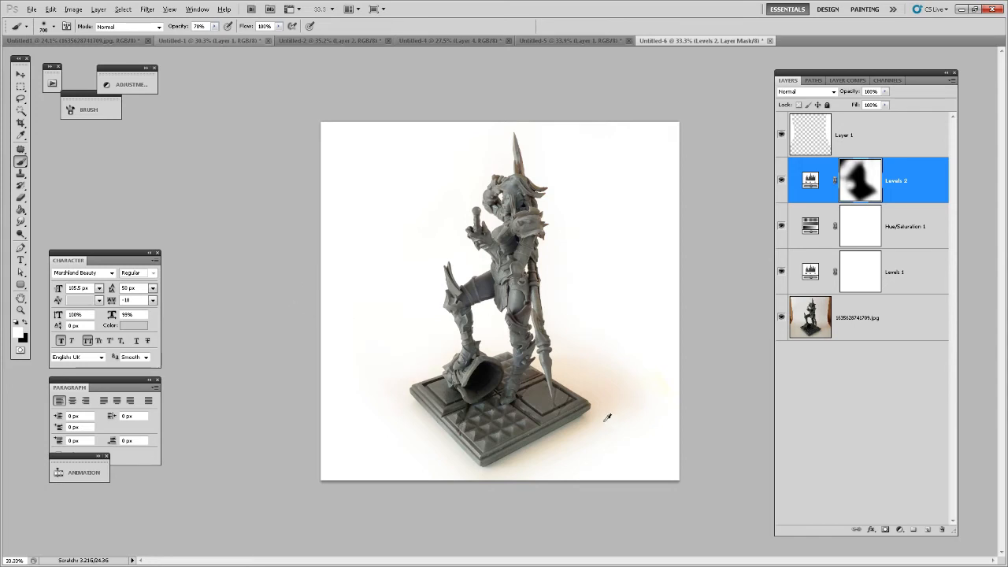
Step: On Layer 1, paint white over the remaining yellowish patches at the right side of the backdrop with a 1100 px brush
scroll(615, 437, down, 5)
scroll(629, 427, up, 5)
scroll(670, 364, up, 2)
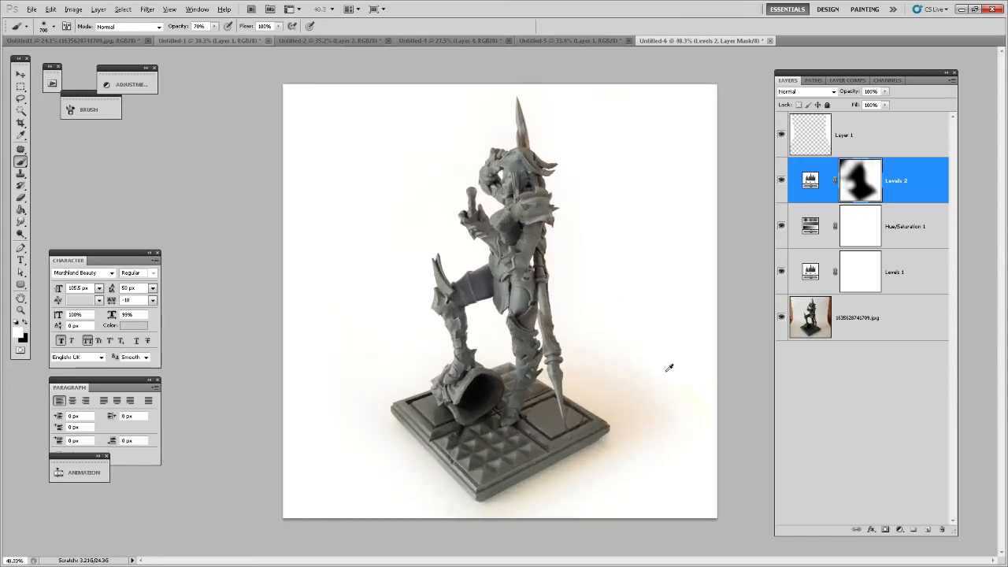
click(844, 134)
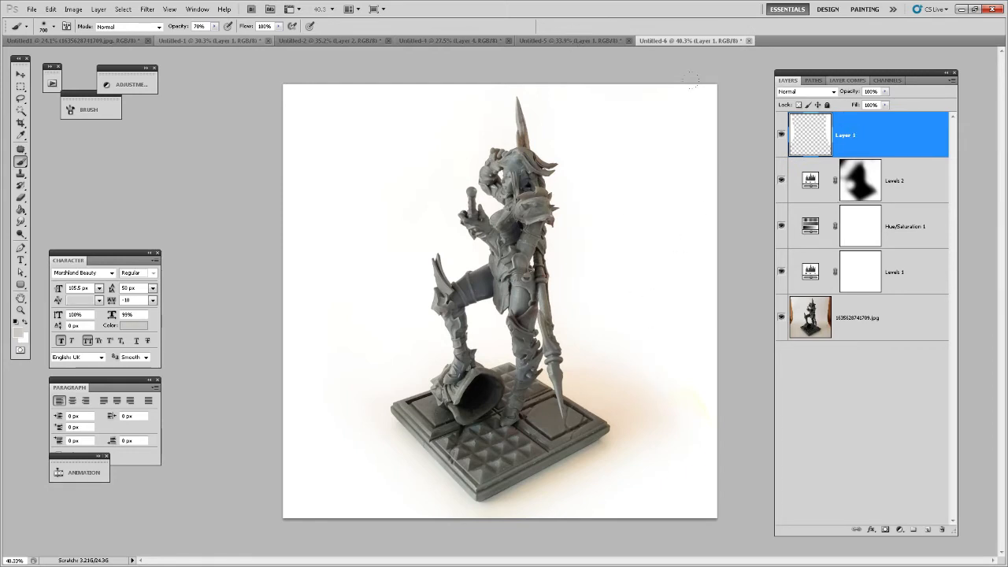
key(x)
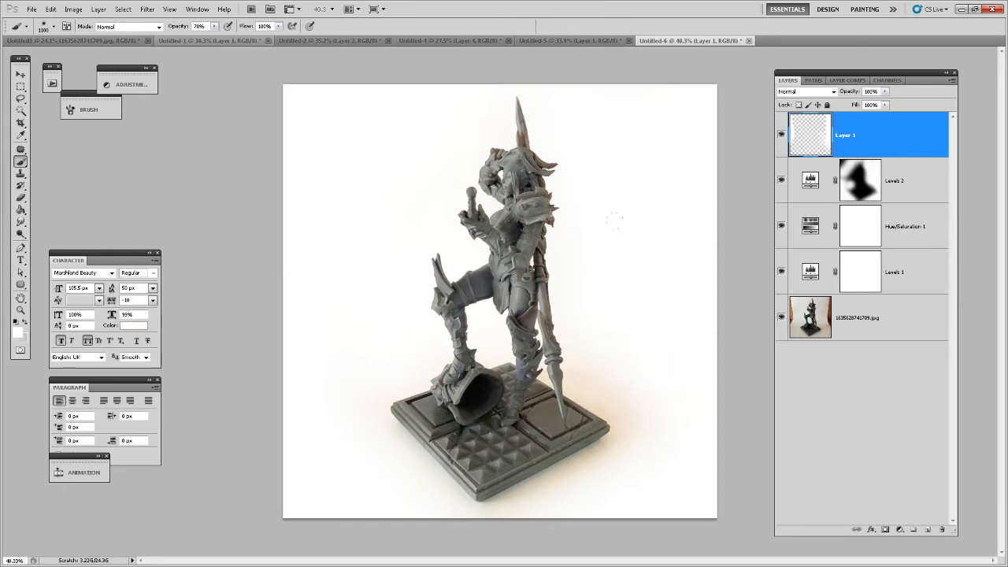
Step: Paint black at 70% opacity on the Hue/Saturation 1 mask over the orange shadow area right of and below the base
click(922, 226)
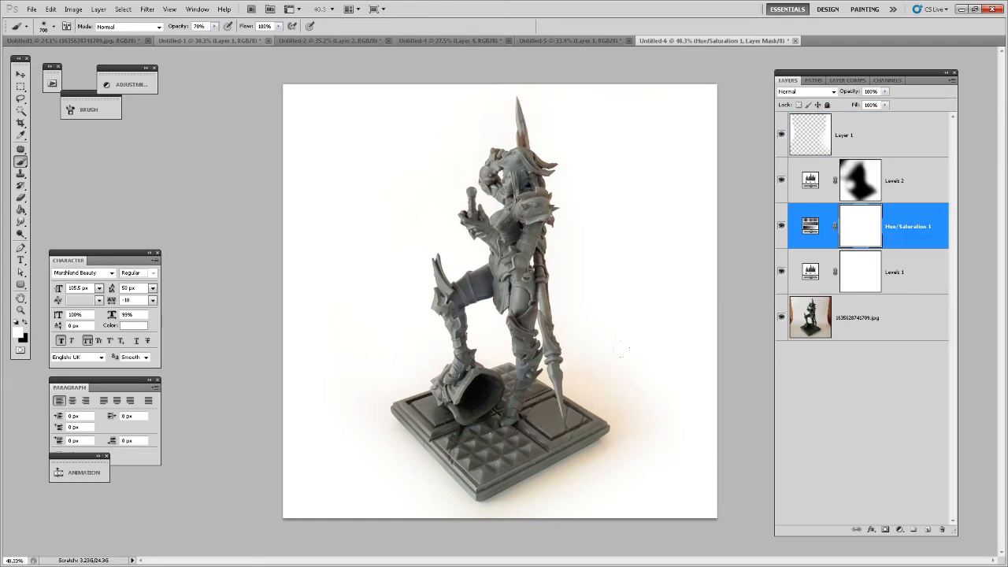
key(x)
click(612, 478)
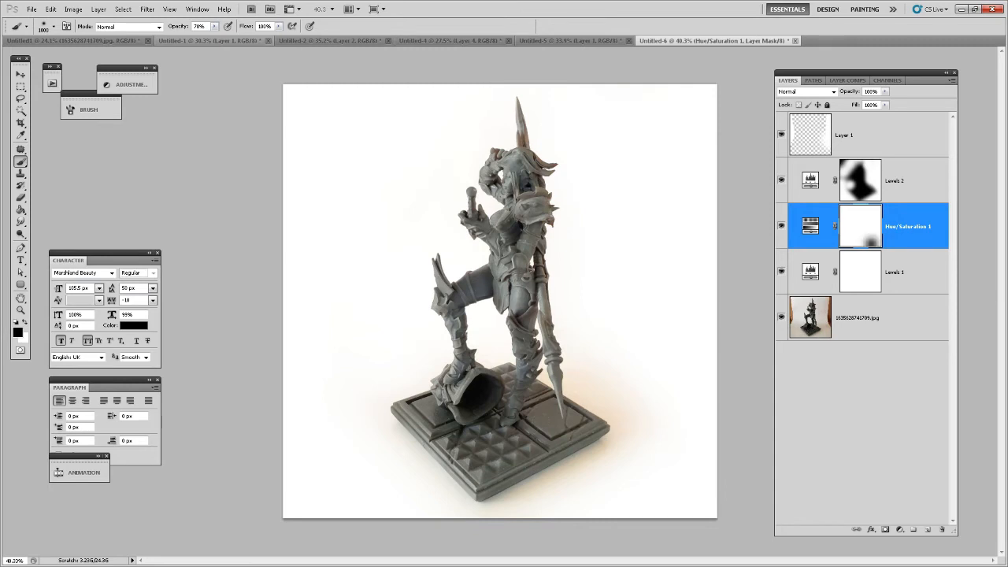
click(603, 491)
click(555, 479)
click(655, 434)
click(634, 385)
click(619, 351)
click(629, 373)
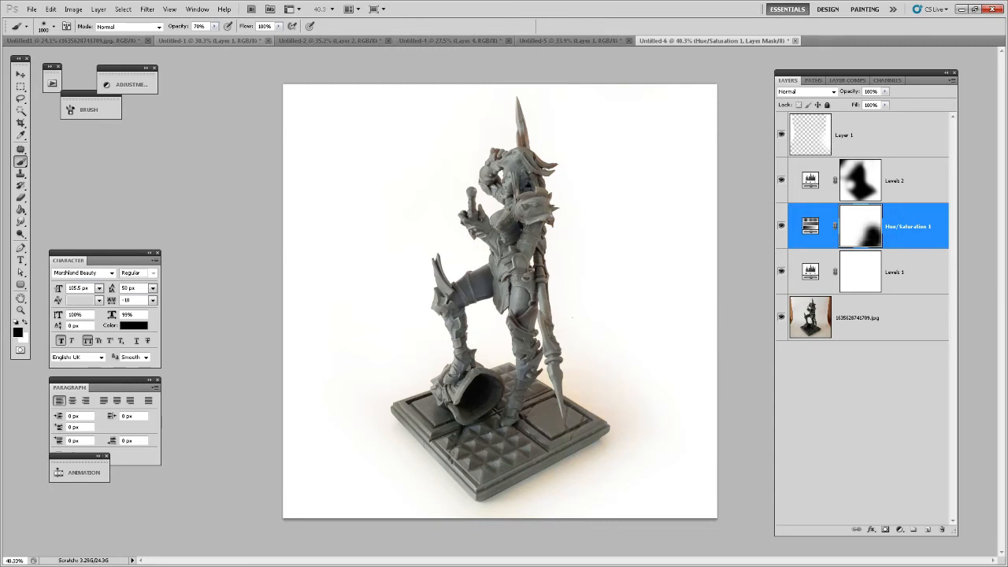
click(611, 337)
click(606, 376)
click(617, 433)
click(563, 469)
Step: Select Layer 1 and extend the canvas below the photo with the Crop tool
click(920, 138)
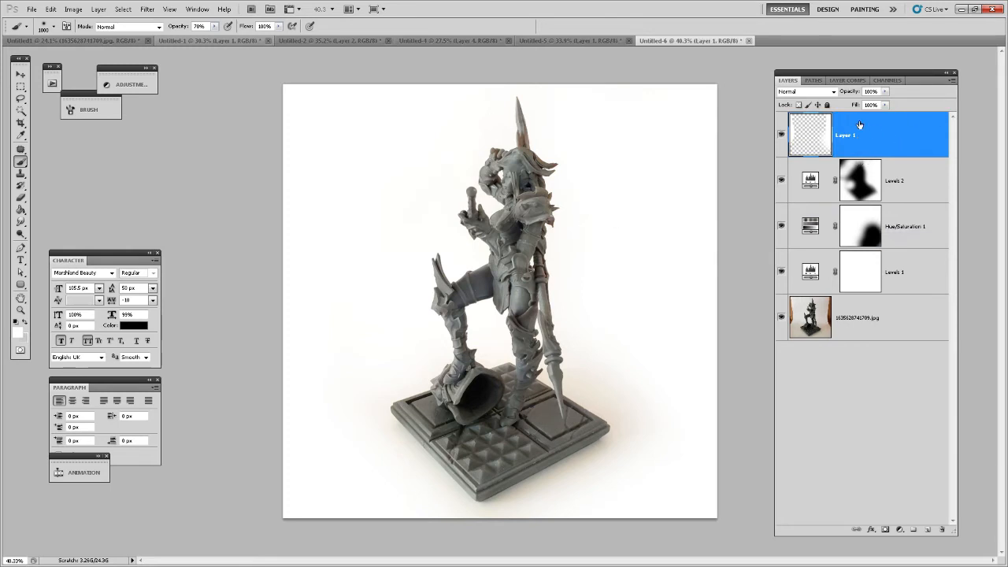
key(ctrl+minus)
key(c)
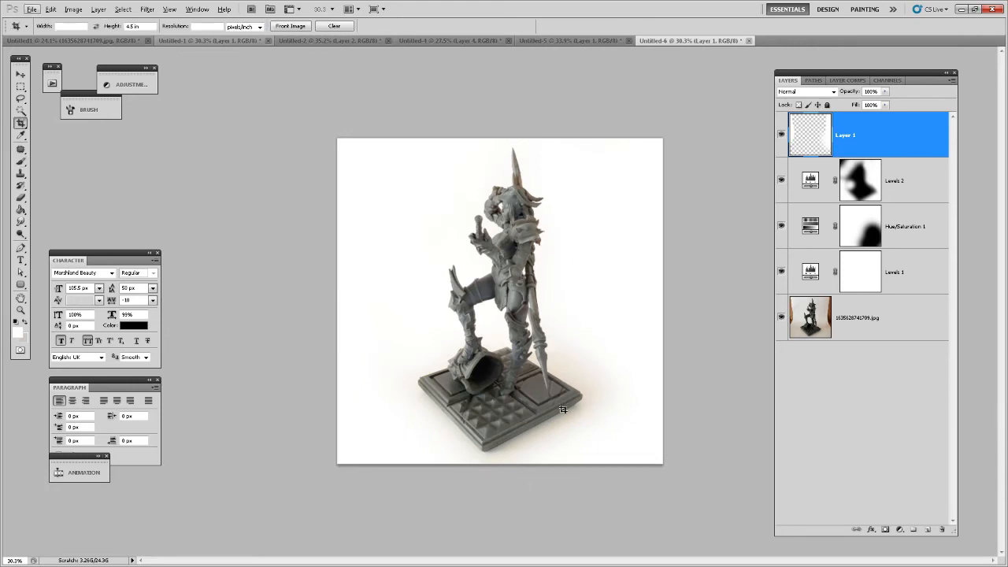
drag(301, 96, 655, 522)
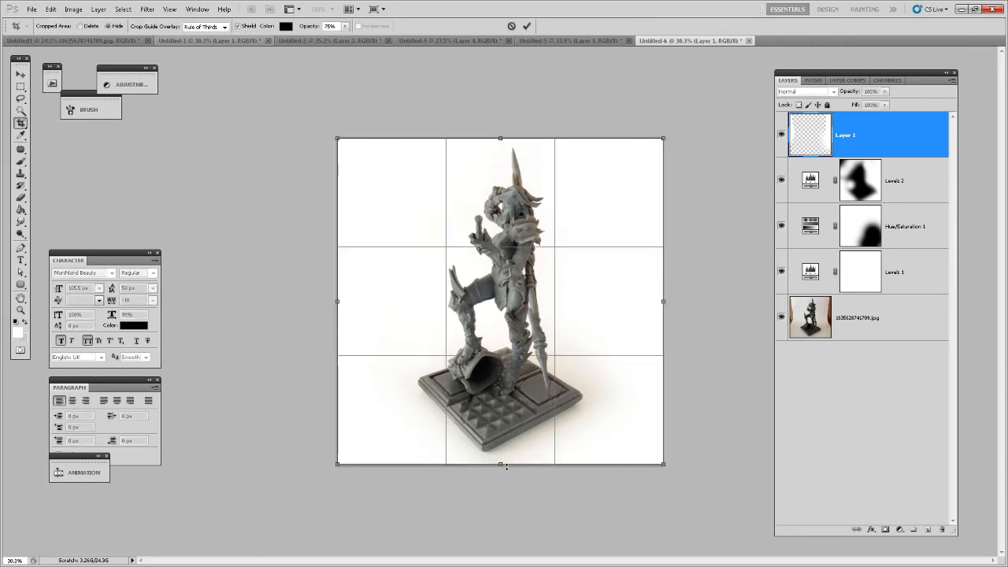
drag(501, 465, 501, 484)
key(Return)
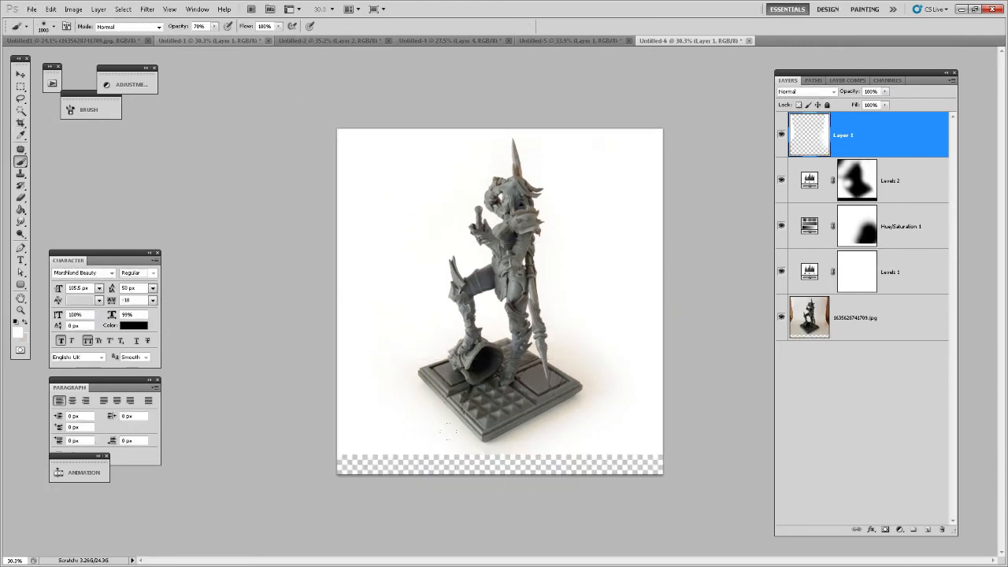
Step: Add a new layer, place it at the bottom of the layer stack and fill it with white
key(b)
key(m)
click(927, 529)
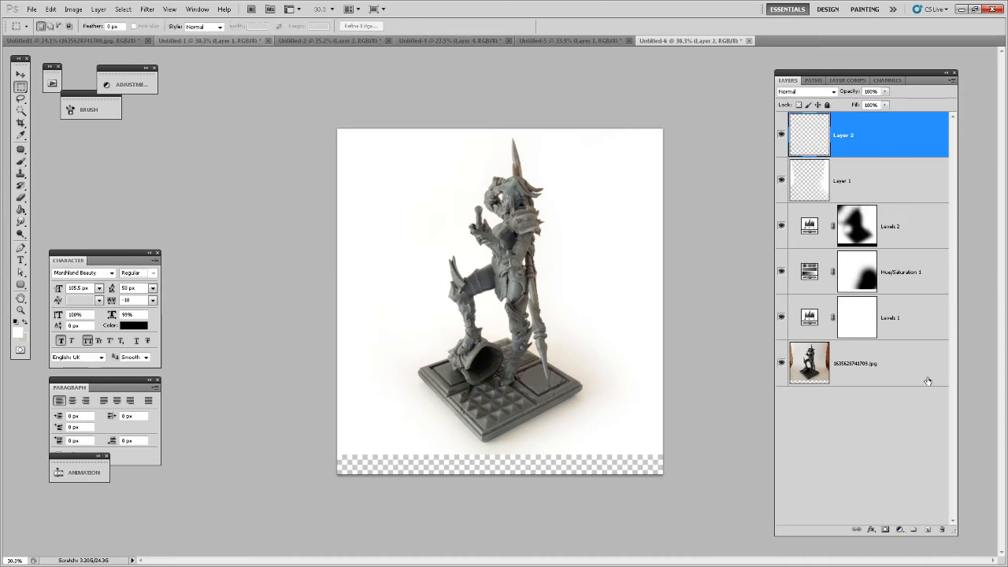
drag(881, 133, 883, 434)
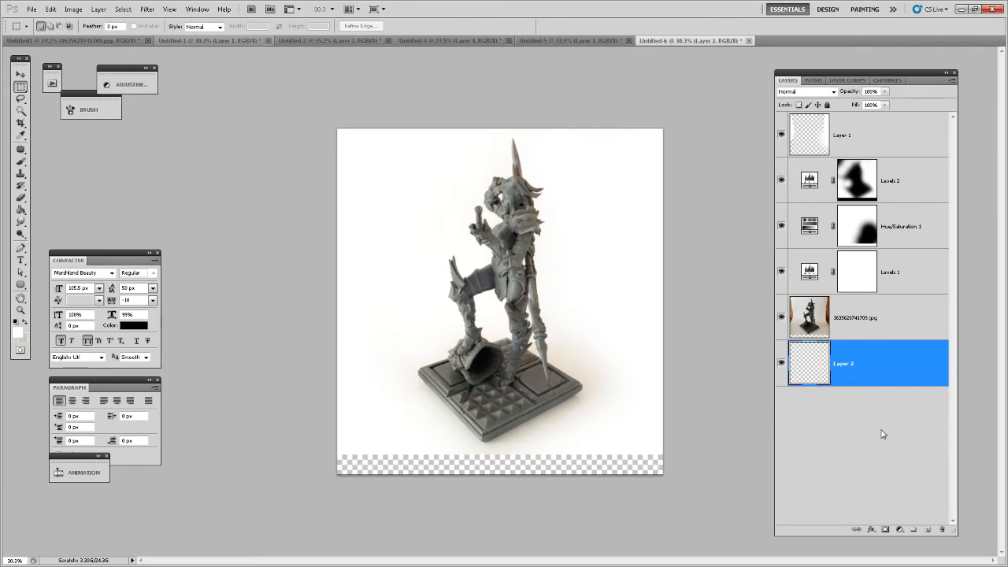
key(x)
key(alt+BackSpace)
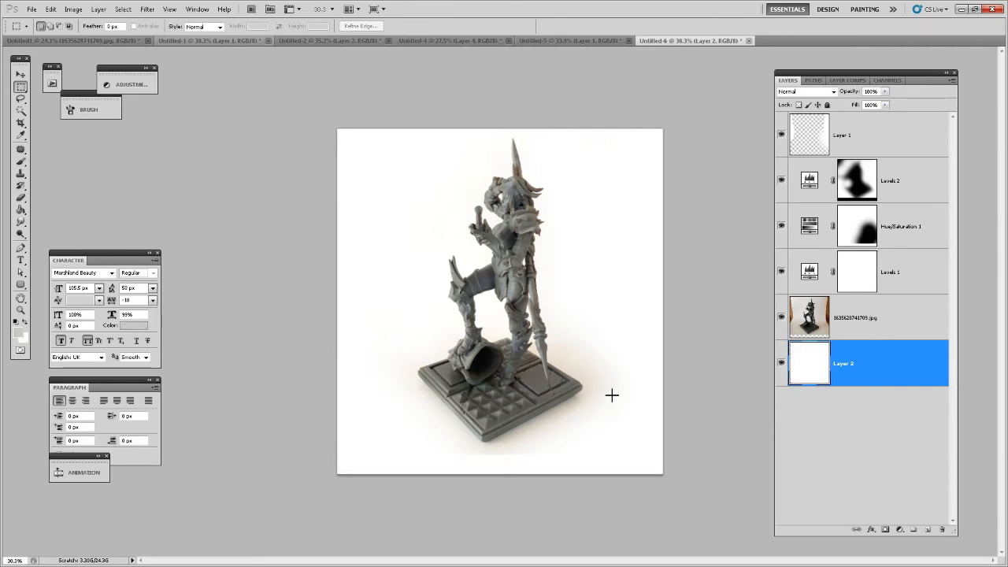
Step: On Layer 1, paint white with a 250 px brush over the visible edge between the photo and the extended strip below the base
click(826, 151)
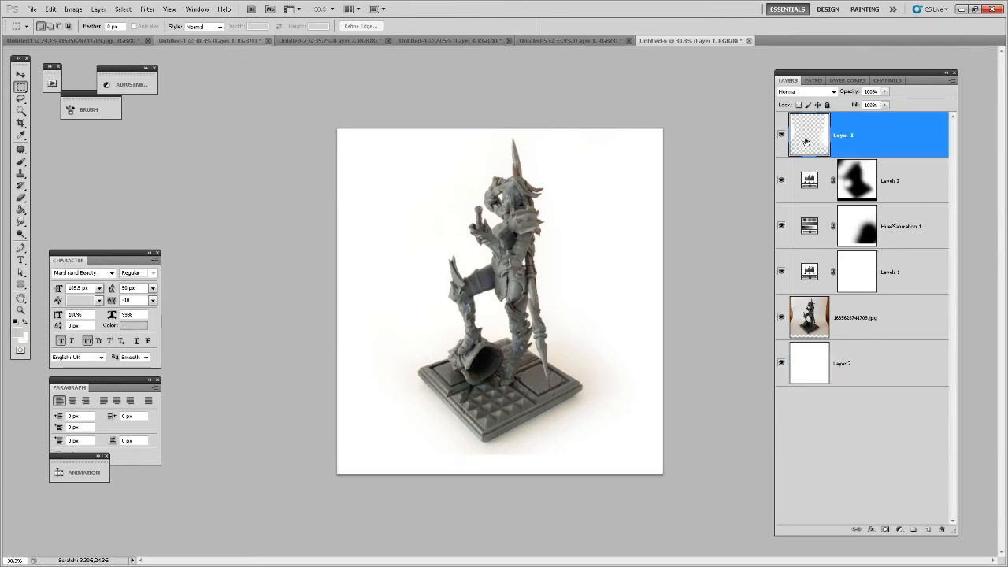
scroll(622, 415, up, 2)
scroll(622, 415, up, 1)
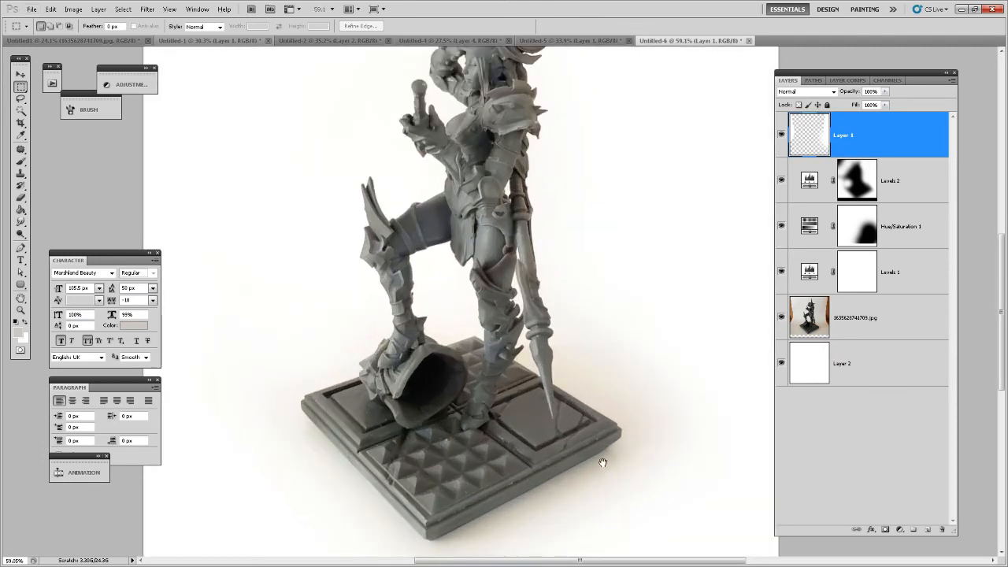
scroll(603, 463, down, 4)
key(b)
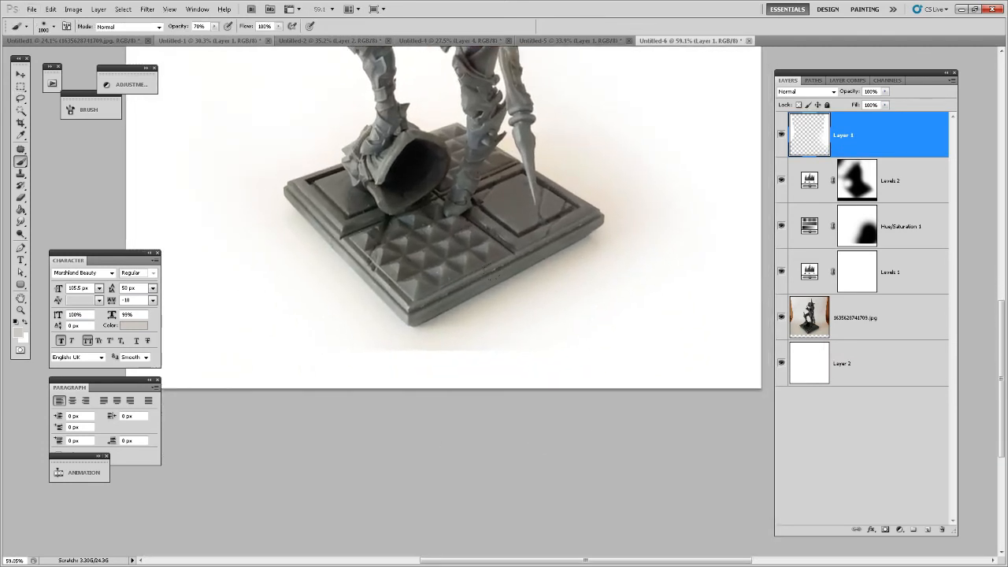
key(bracketleft)
key(bracketleft)
key(bracketleft)
key(bracketleft)
key(bracketleft)
key(bracketleft)
key(bracketleft)
key(x)
drag(391, 370, 522, 348)
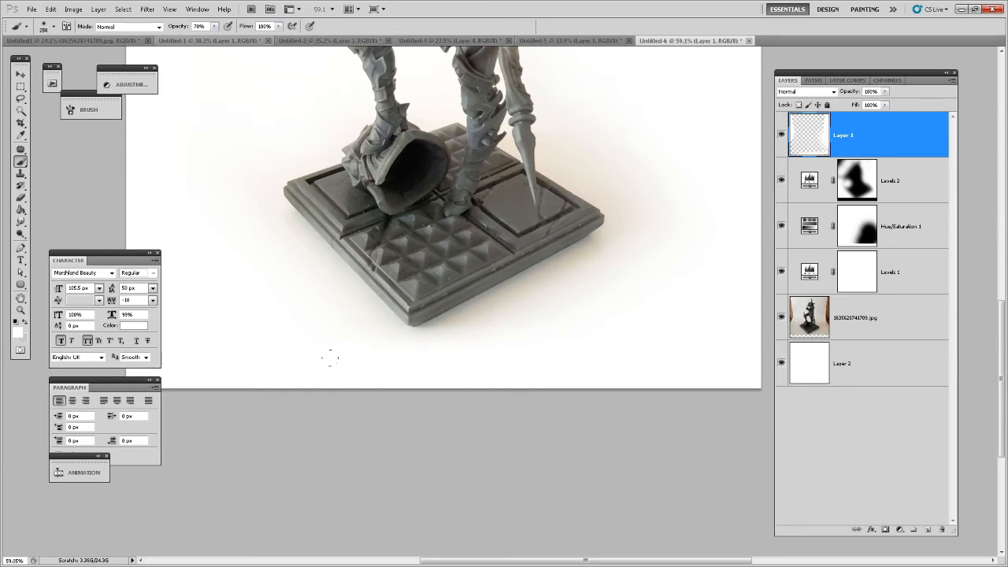
scroll(378, 360, down, 3)
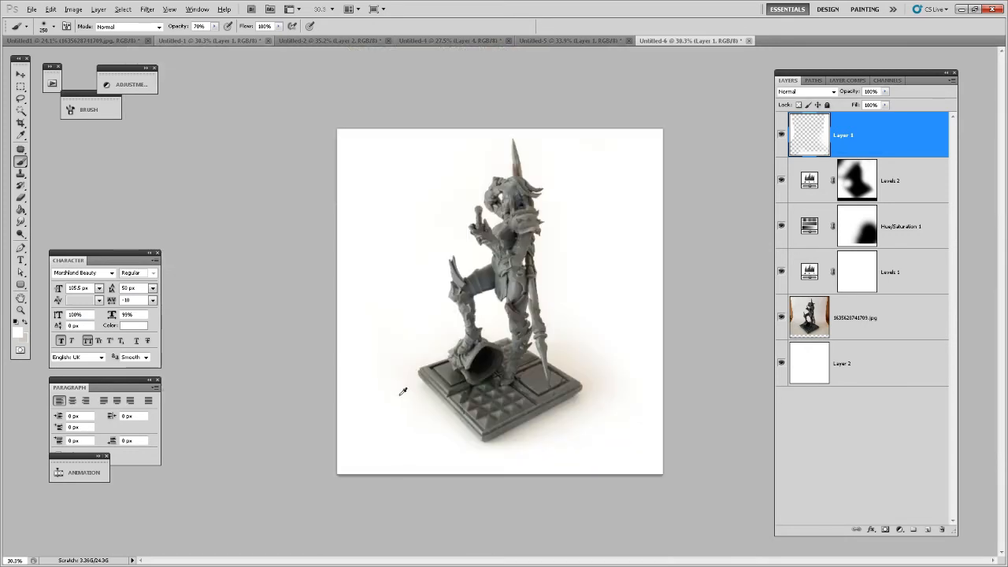
mouse_move(541, 466)
mouse_down()
mouse_move(524, 481)
mouse_move(604, 465)
mouse_up()
click(147, 9)
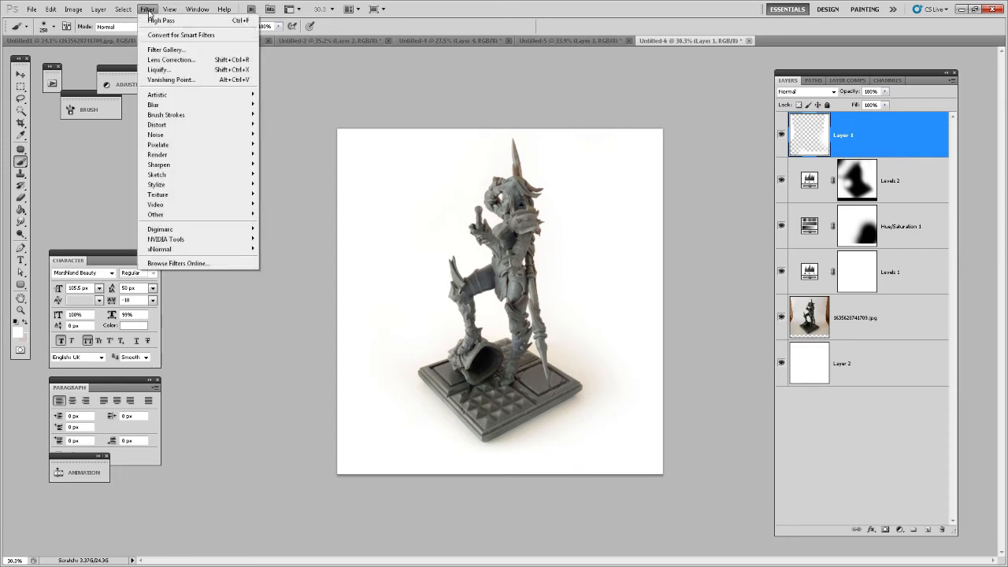
mouse_move(174, 211)
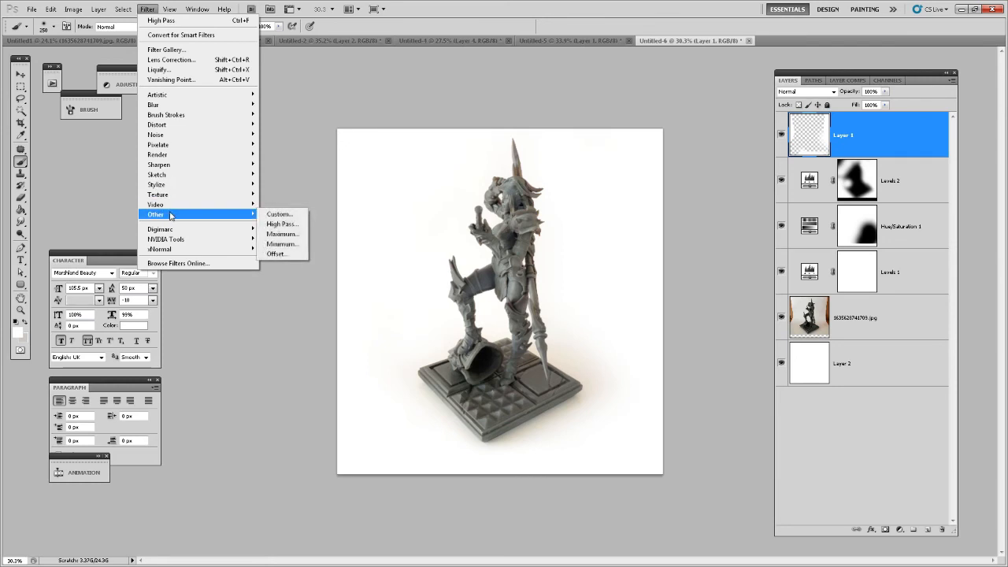
mouse_move(252, 215)
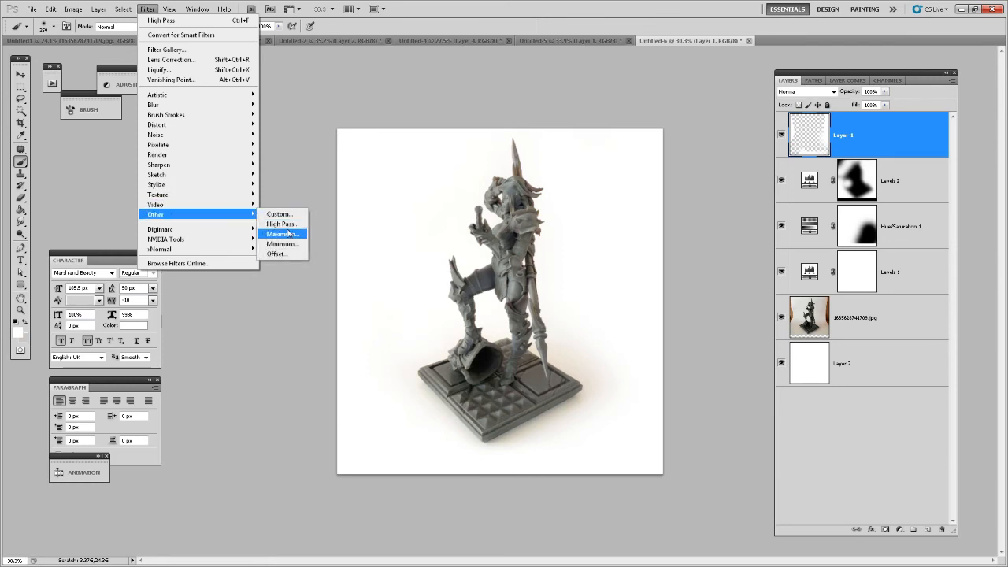
click(293, 226)
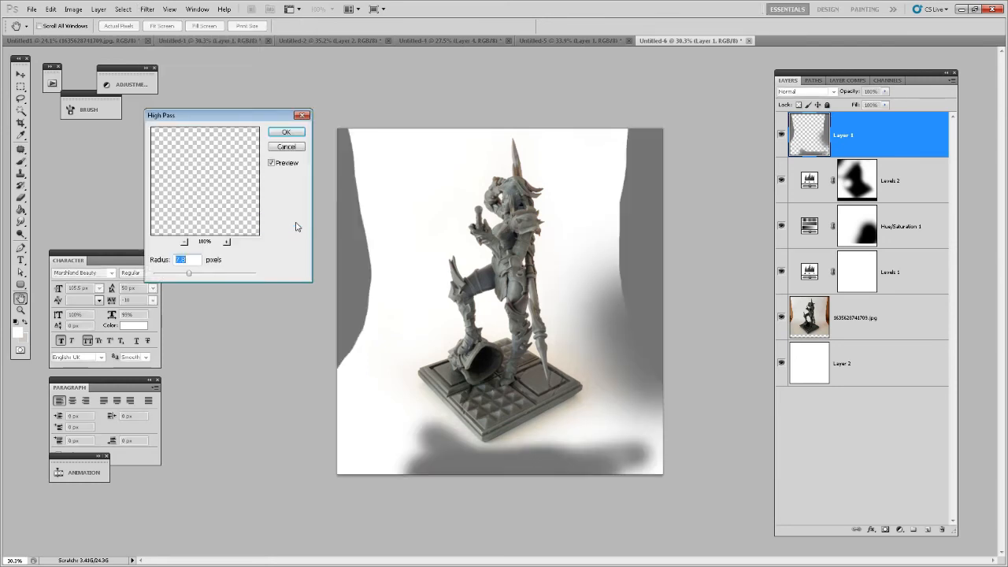
key(Escape)
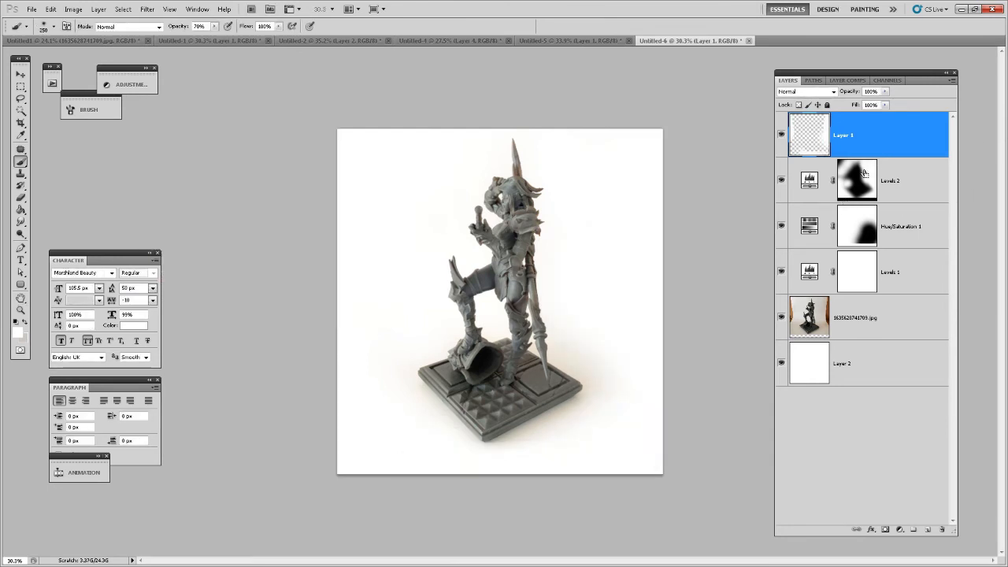
Step: Stamp all visible layers into a new top layer, and merge duplicates of all the layers beneath it into a single layer
key(ctrl+shift+alt+e)
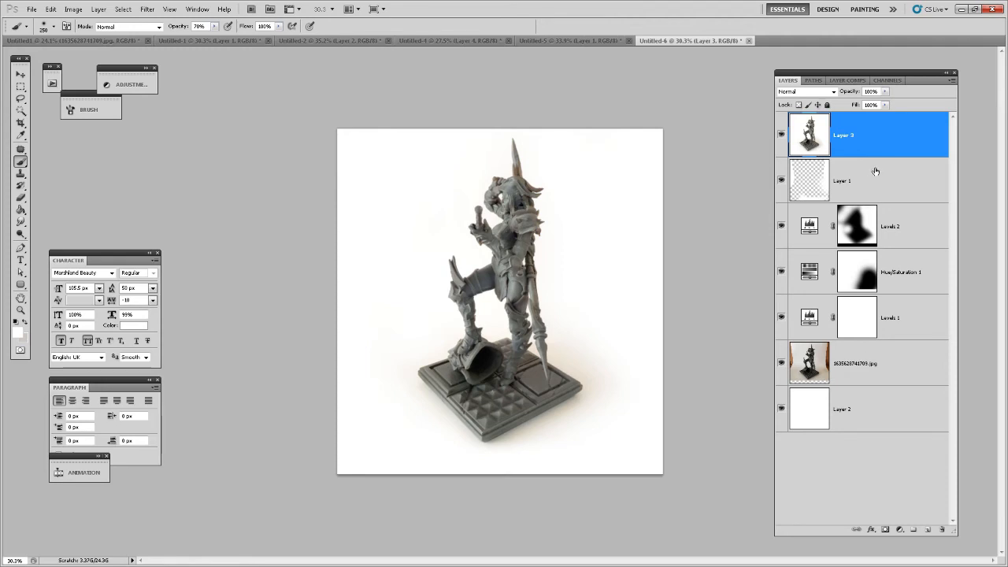
click(875, 180)
shift+click(892, 420)
drag(919, 426, 928, 529)
right_click(864, 182)
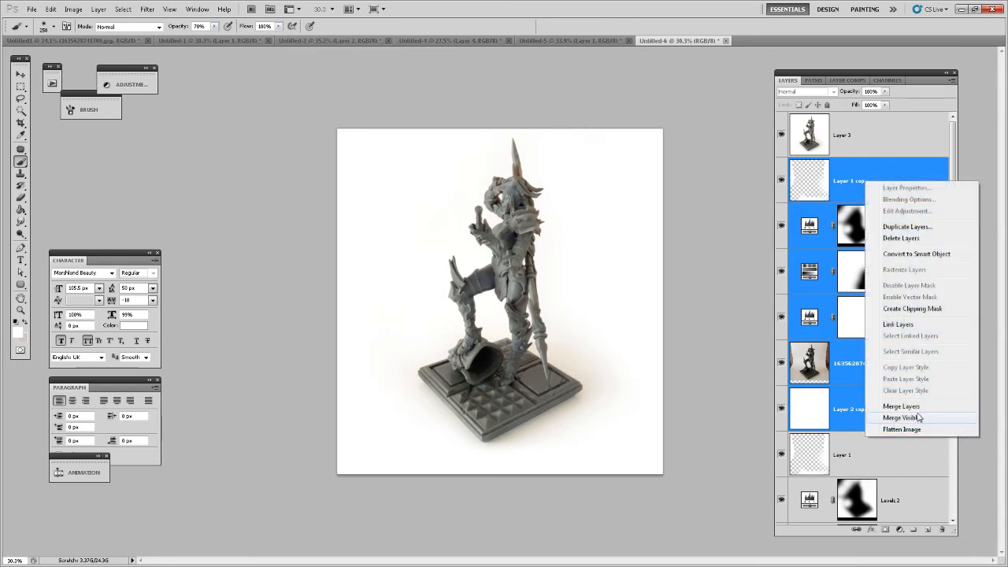
click(901, 406)
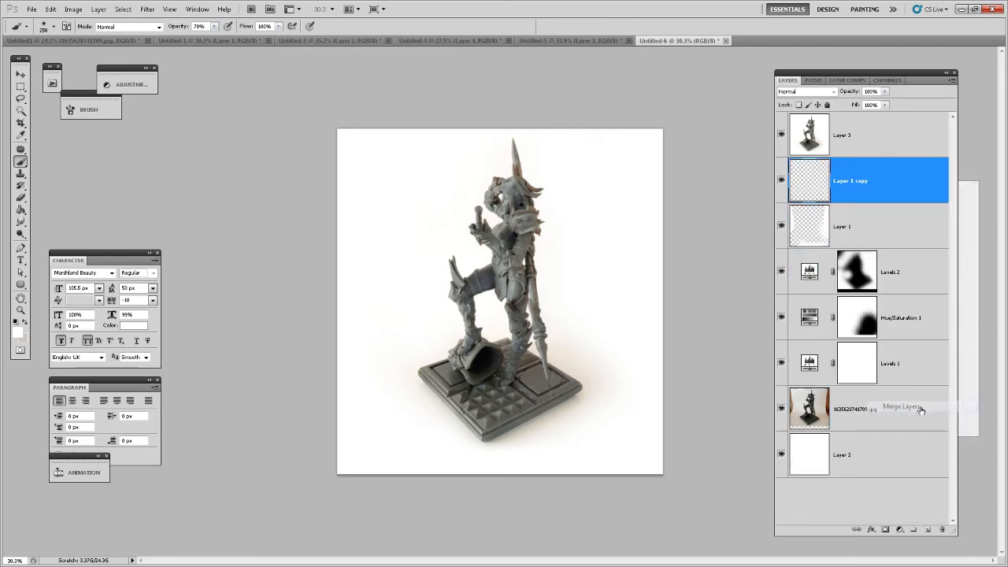
Step: Apply a High Pass filter to the stamped Layer 3, adjusting the radius to bring out the miniature's edges
click(893, 131)
click(868, 183)
click(896, 145)
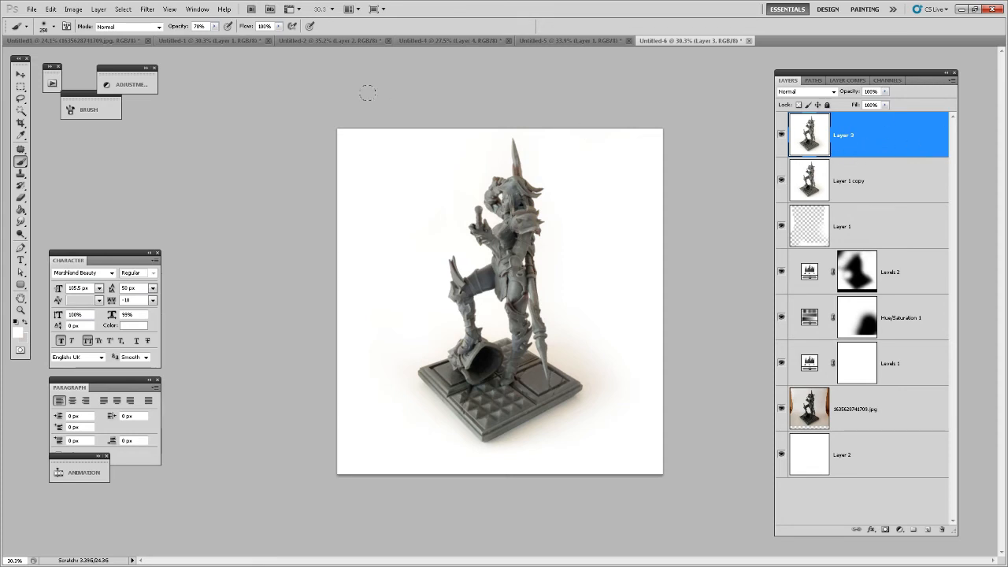
click(148, 9)
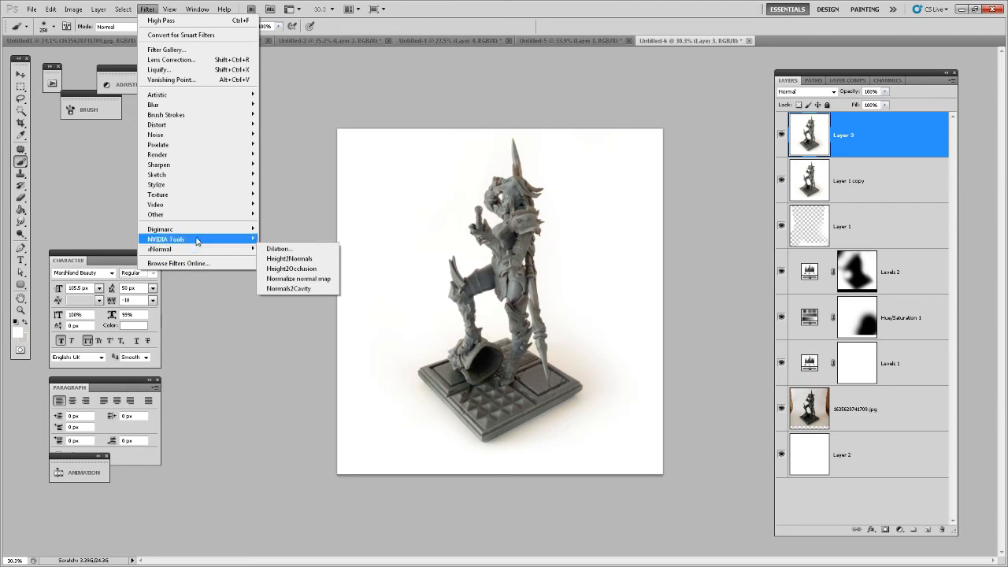
mouse_move(202, 250)
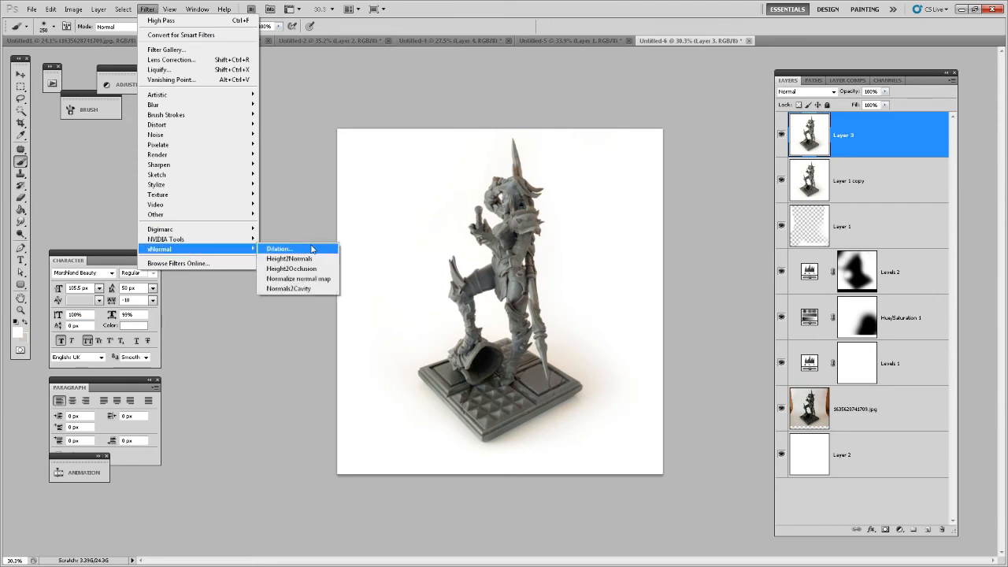
mouse_move(235, 217)
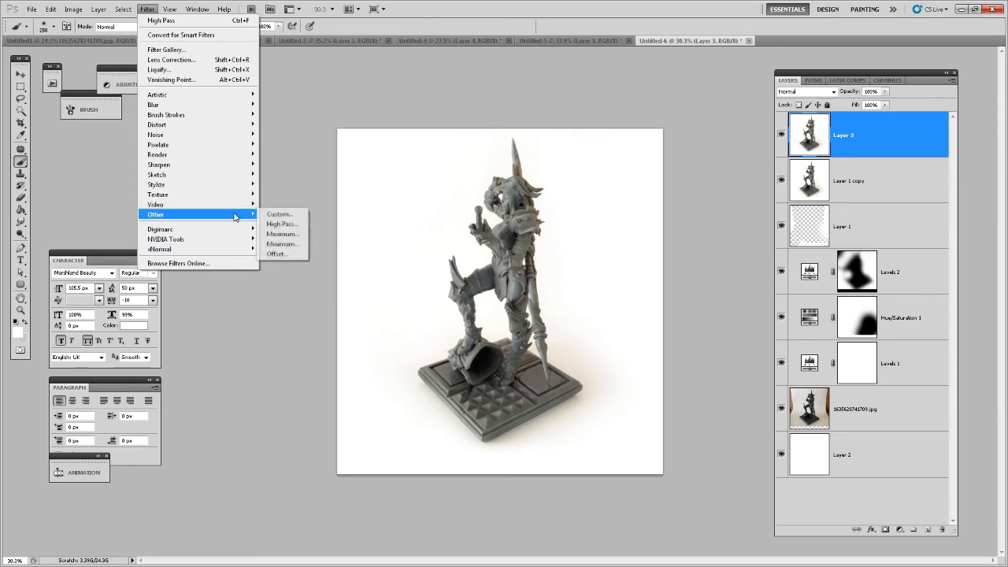
click(295, 224)
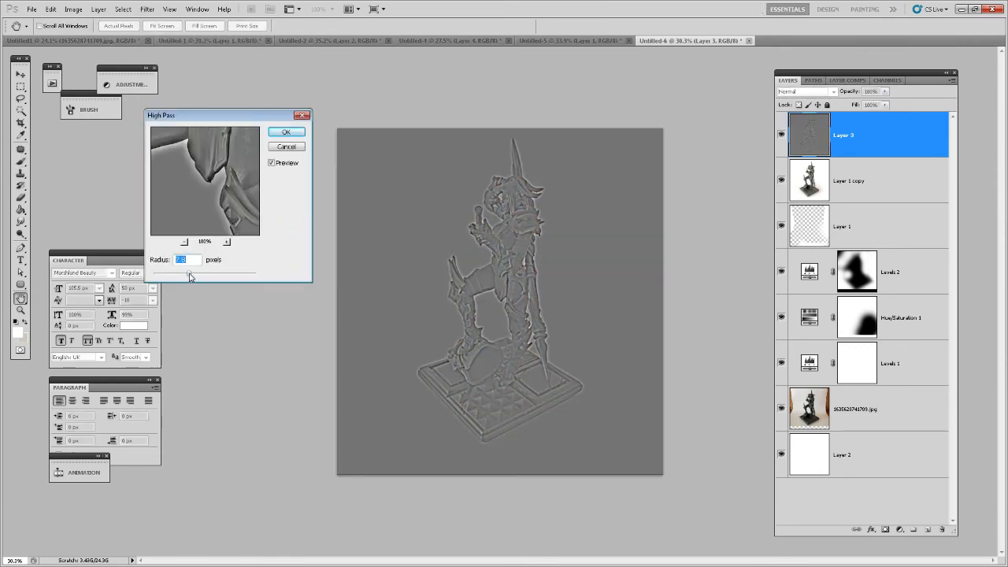
mouse_move(189, 275)
mouse_down()
mouse_move(241, 279)
mouse_move(157, 277)
mouse_move(258, 277)
mouse_move(185, 276)
mouse_up()
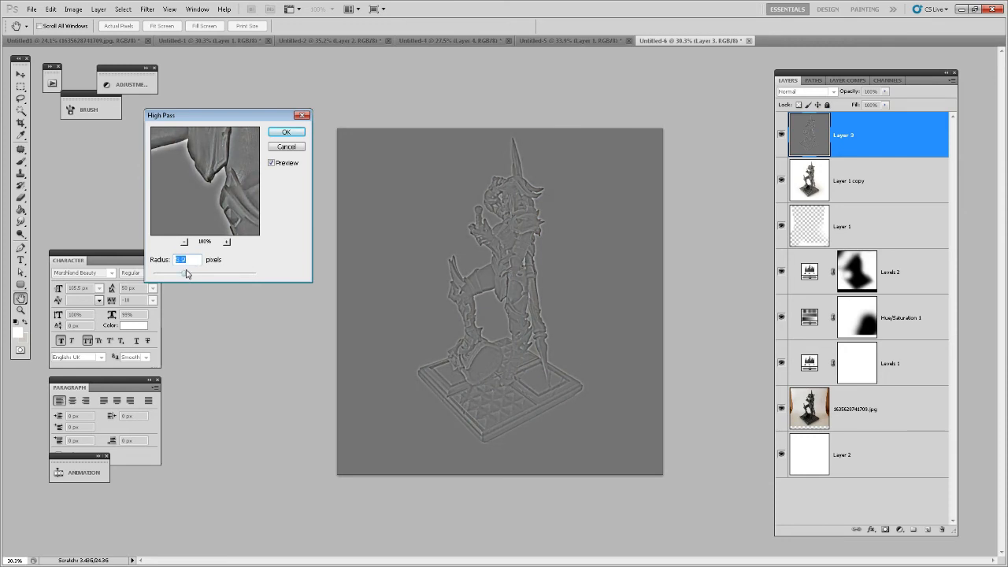
mouse_move(187, 273)
mouse_down()
mouse_move(209, 277)
mouse_move(192, 277)
mouse_up()
click(283, 132)
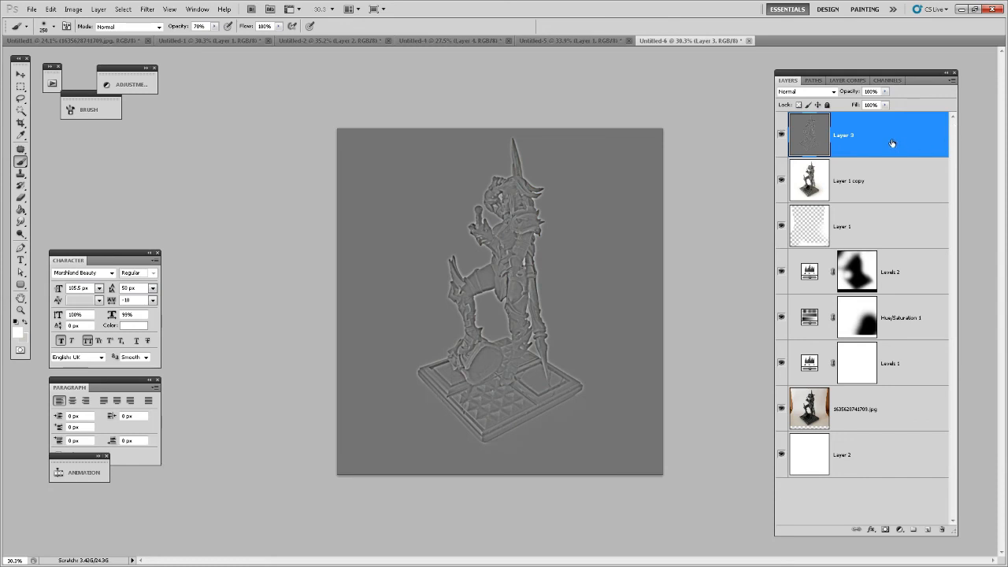
Step: Set Layer 3's blend mode to Soft Light and compare the image with and without the layer
click(833, 92)
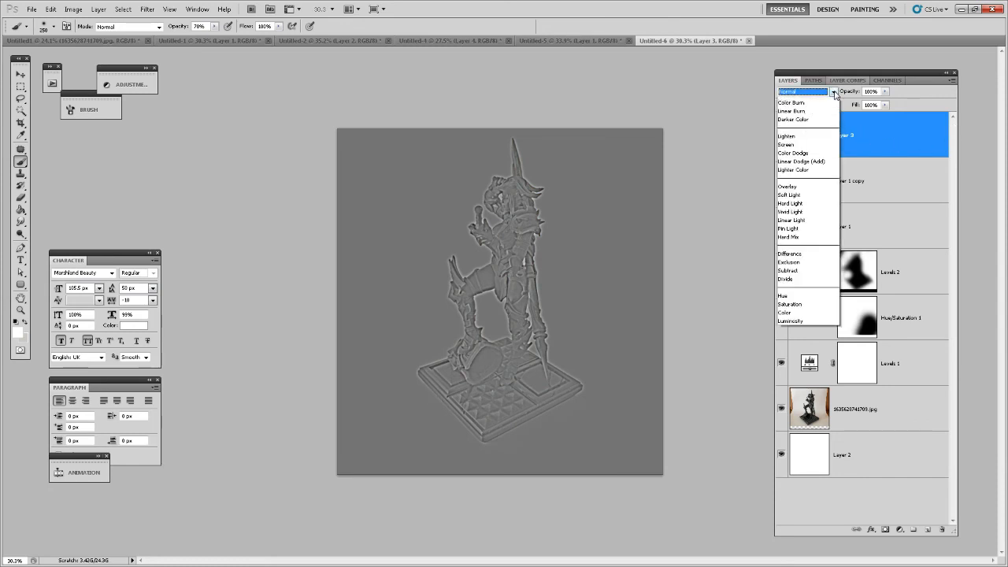
click(790, 235)
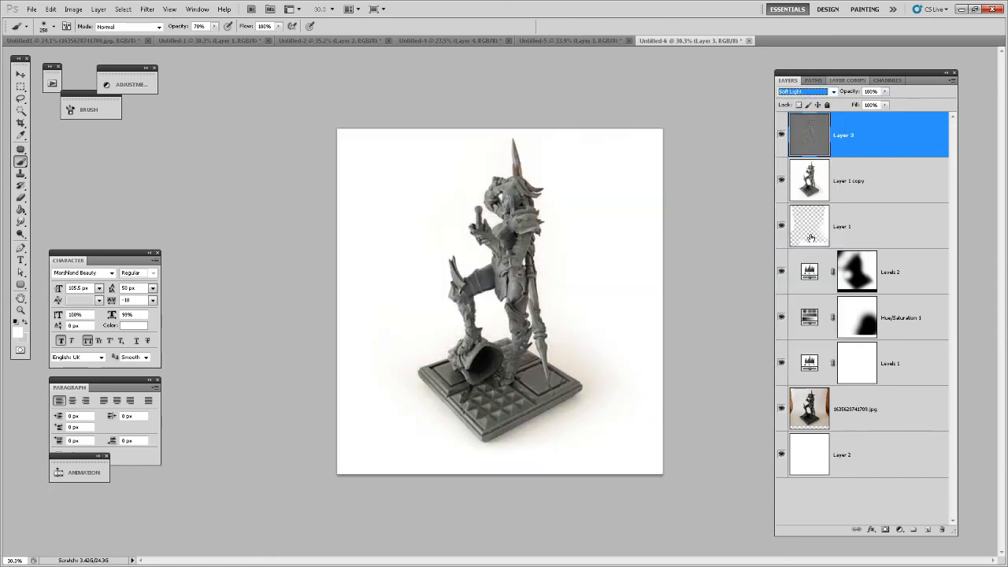
click(782, 137)
click(782, 137)
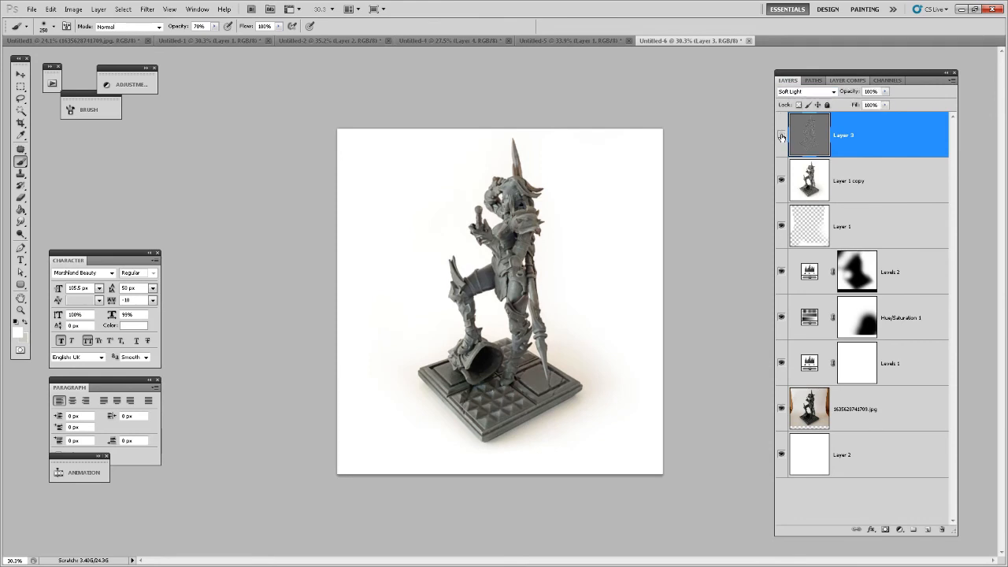
click(782, 137)
click(782, 137)
click(782, 137)
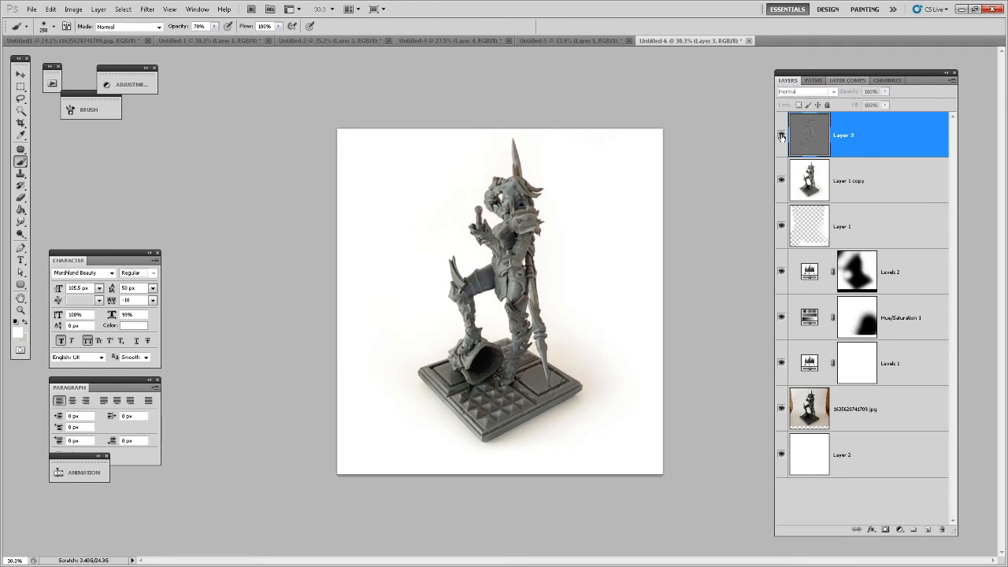
click(782, 137)
click(874, 187)
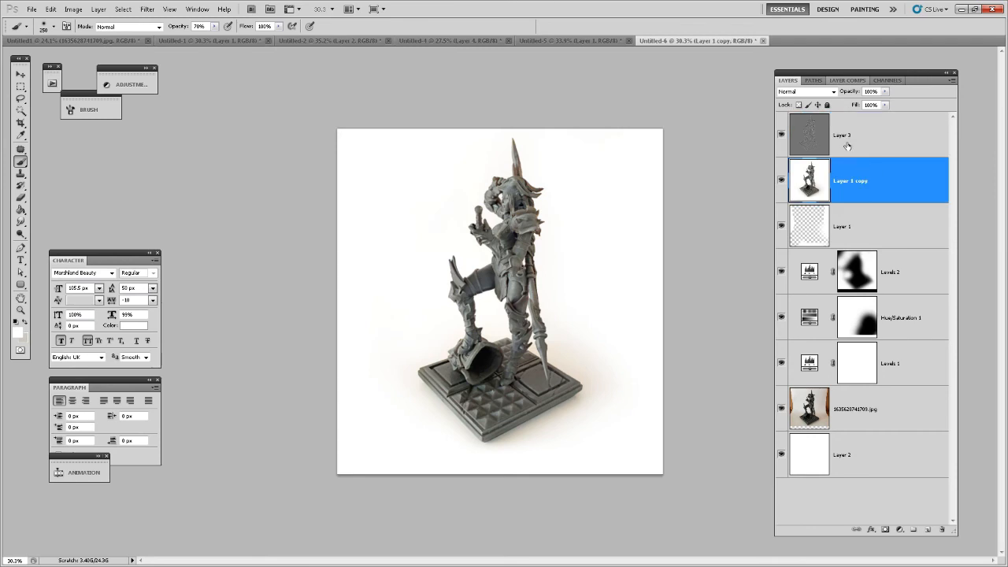
Step: Add a layer mask to Layer 3 and invert it to black
click(853, 130)
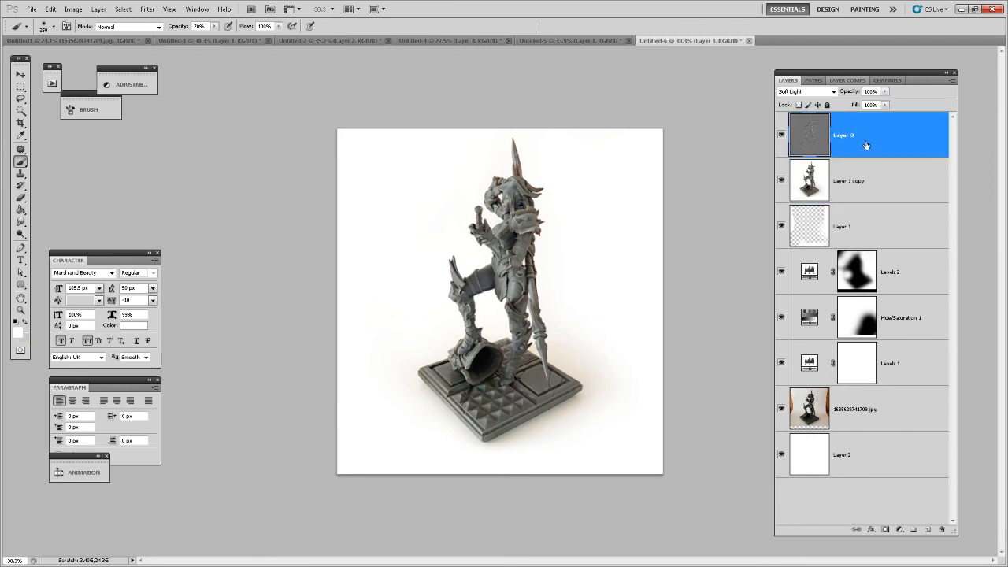
click(885, 531)
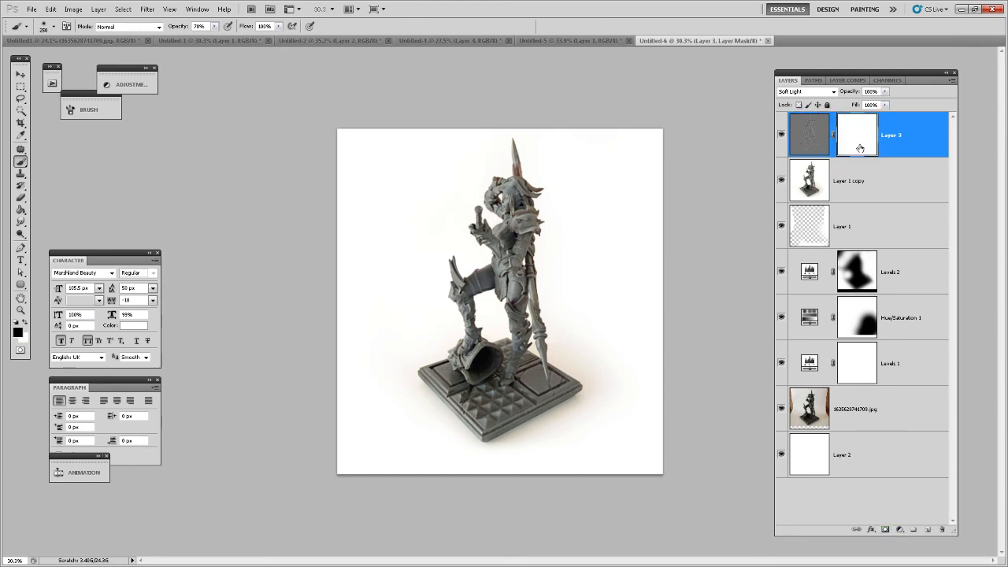
key(ctrl+i)
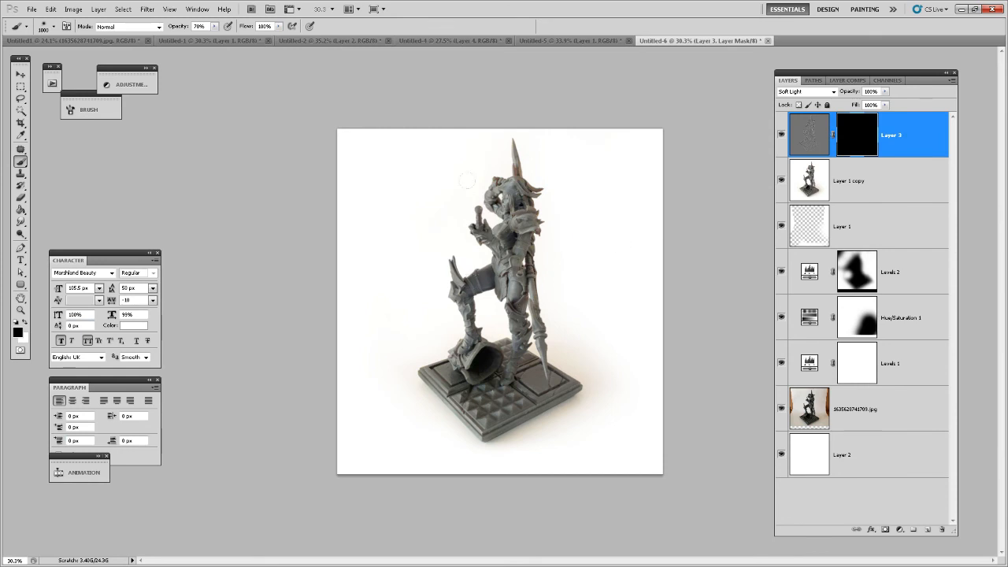
Step: Paint white at 70% opacity on the Layer 3 mask over the figure's head and torso, reducing the brush to 700 px
key(x)
click(467, 171)
click(474, 130)
click(471, 150)
key(bracketleft)
key(bracketleft)
click(508, 239)
click(503, 277)
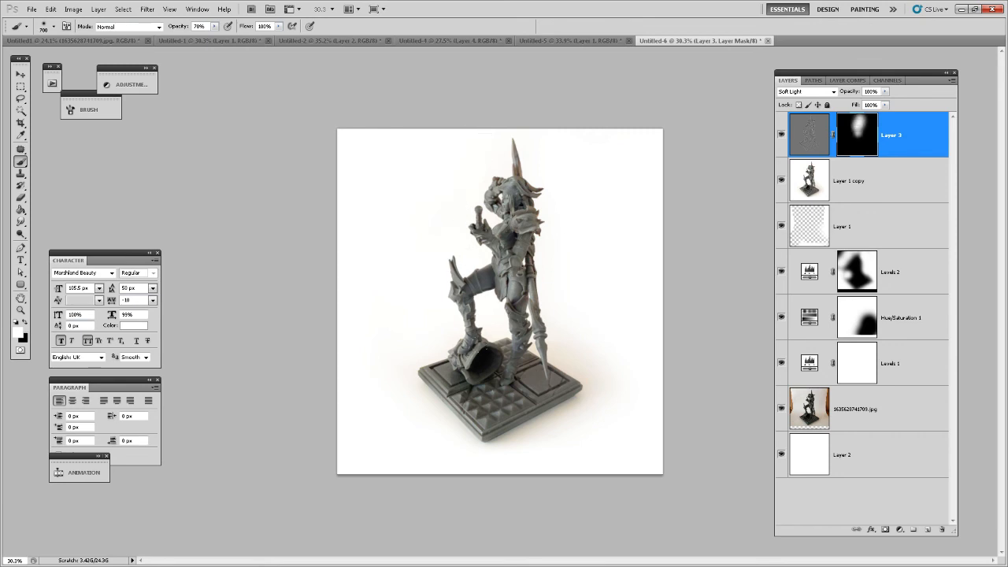
Step: Paint white on the Layer 3 mask over the raised leg, the front of the base and the waist area, and dismiss the browser notification
click(441, 336)
click(456, 379)
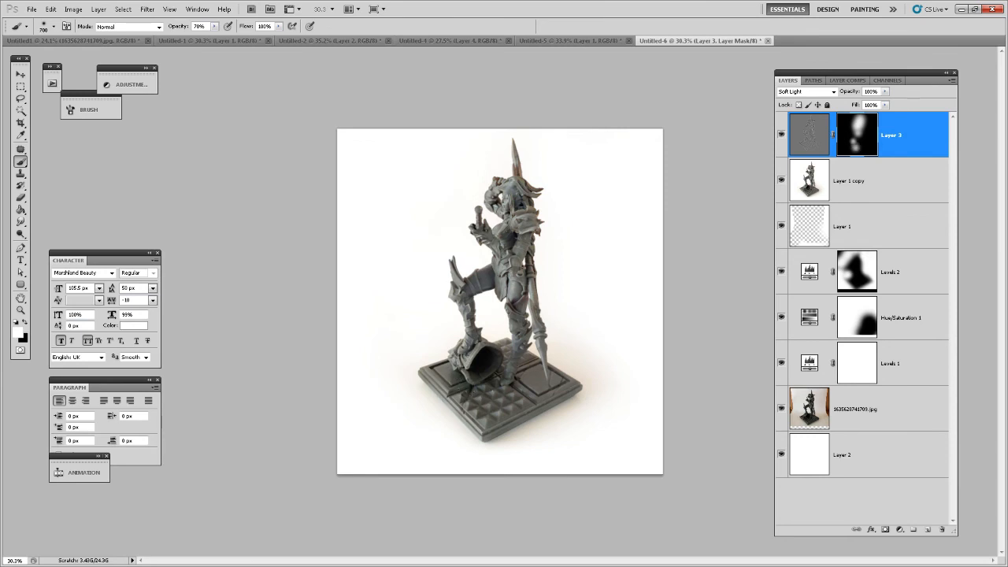
click(448, 431)
click(466, 423)
key(bracketleft)
click(468, 254)
click(532, 256)
key(alt)
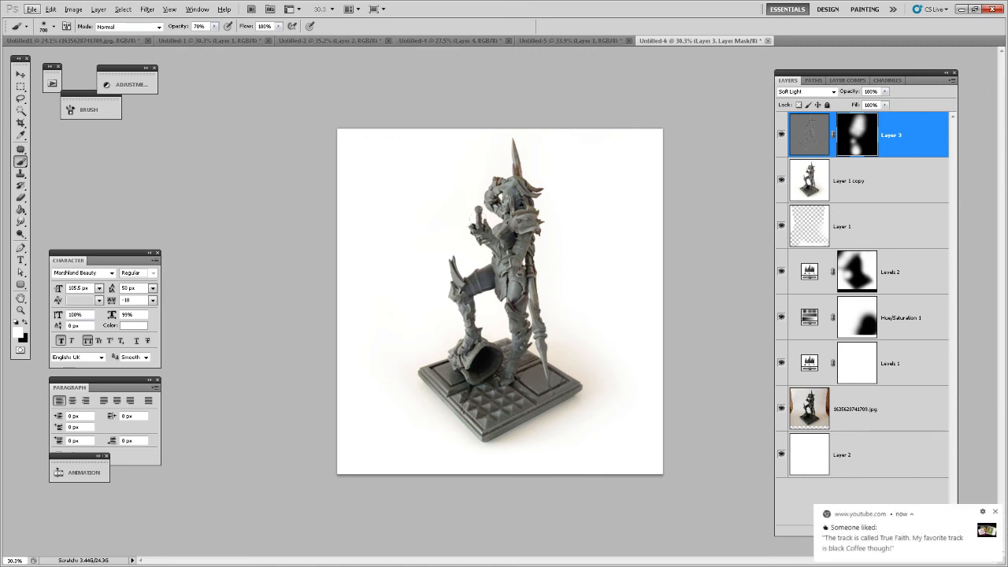
click(995, 511)
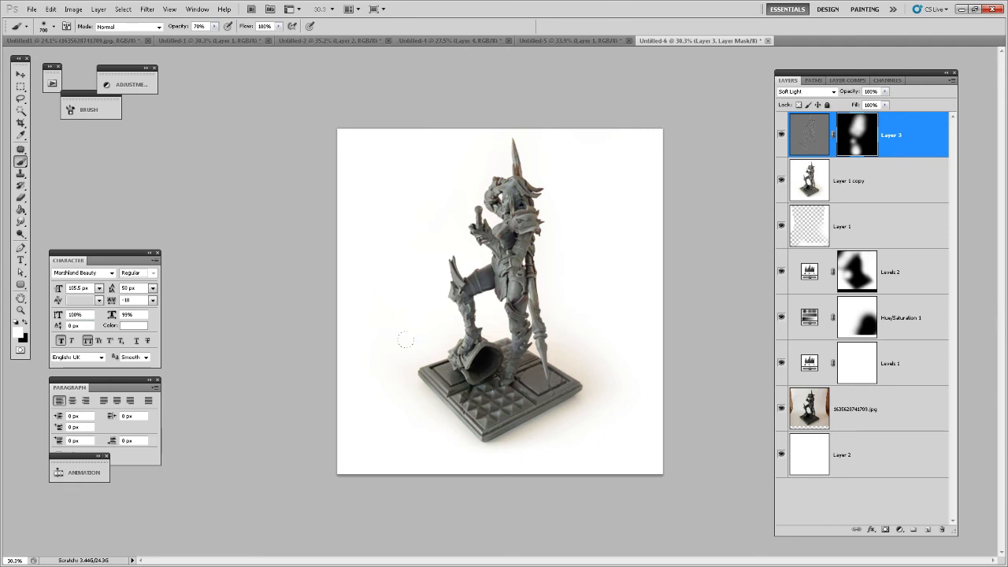
Step: Compare the image with and without Layer 3, and stamp all visible layers into a new merged layer on top
click(781, 135)
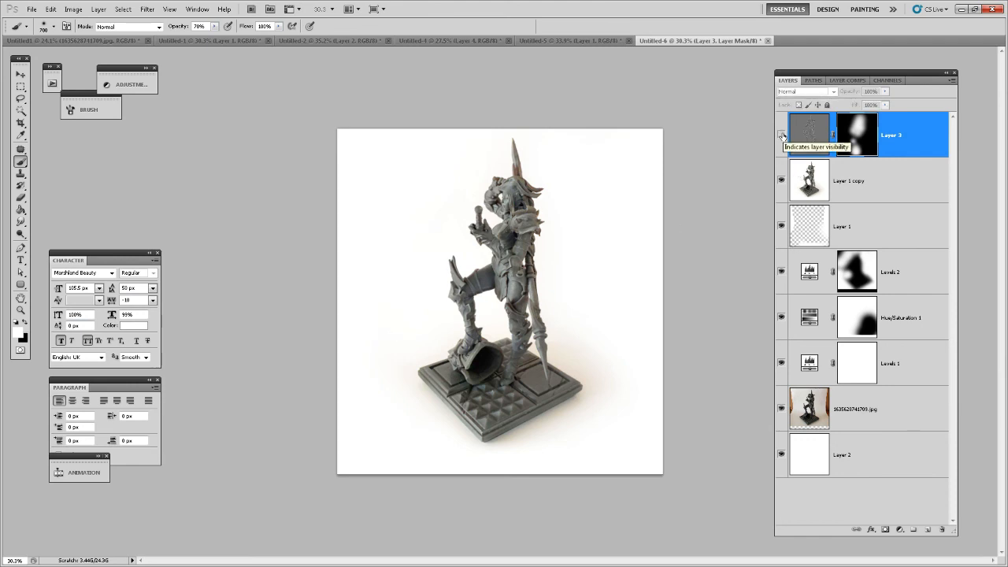
click(781, 134)
key(v)
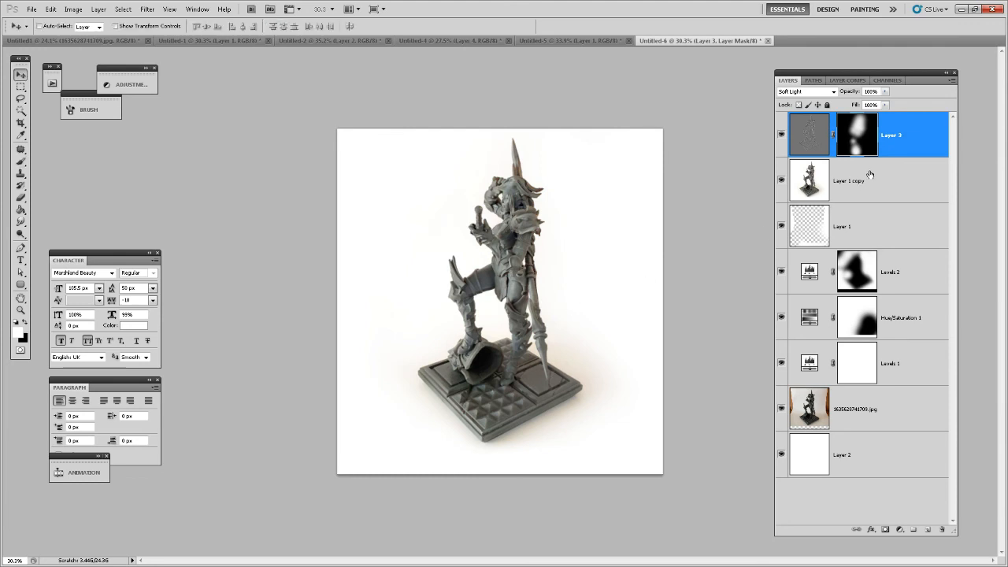
key(ctrl+shift+alt+e)
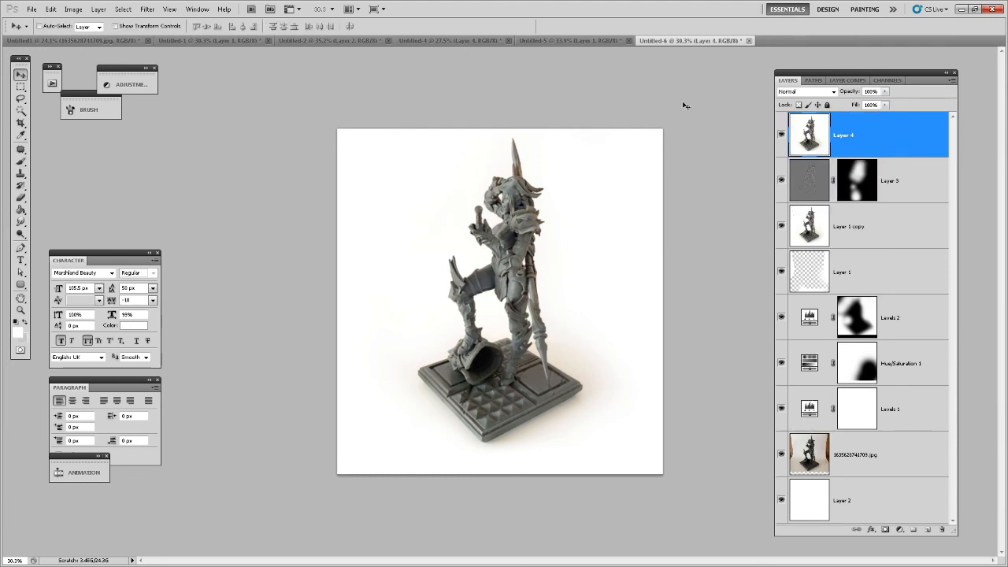
Step: Create a new blank white document with the preset dimensions
click(31, 9)
click(49, 21)
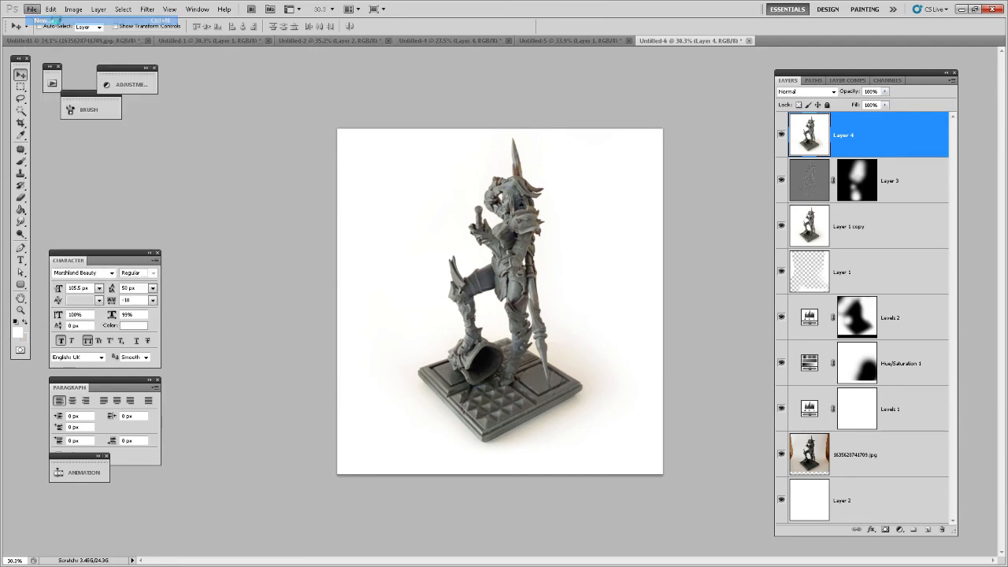
click(451, 223)
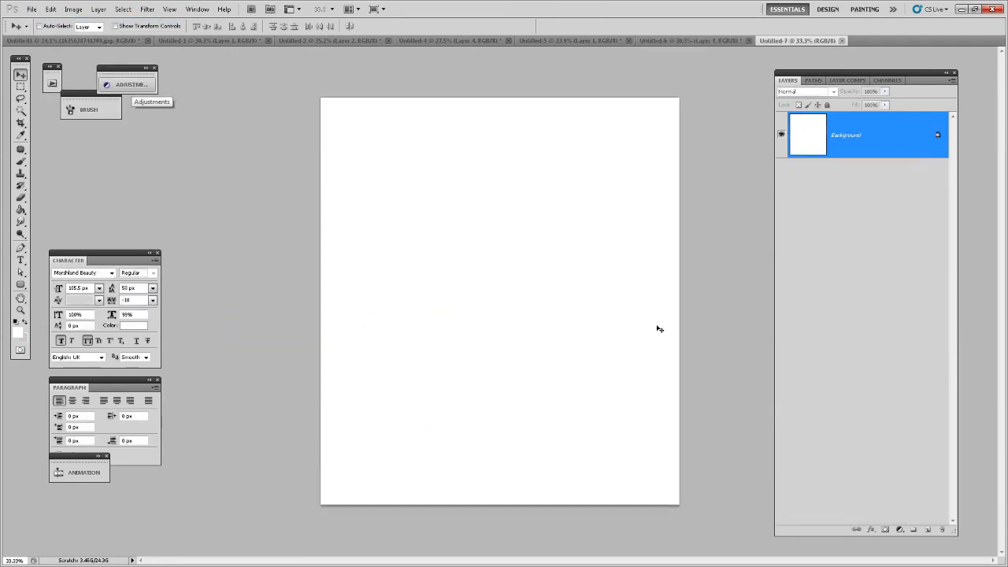
Step: Enlarge the blank canvas evenly on all sides to nearly twice its size with the Crop tool, and fill the background with white
scroll(623, 360, down, 5)
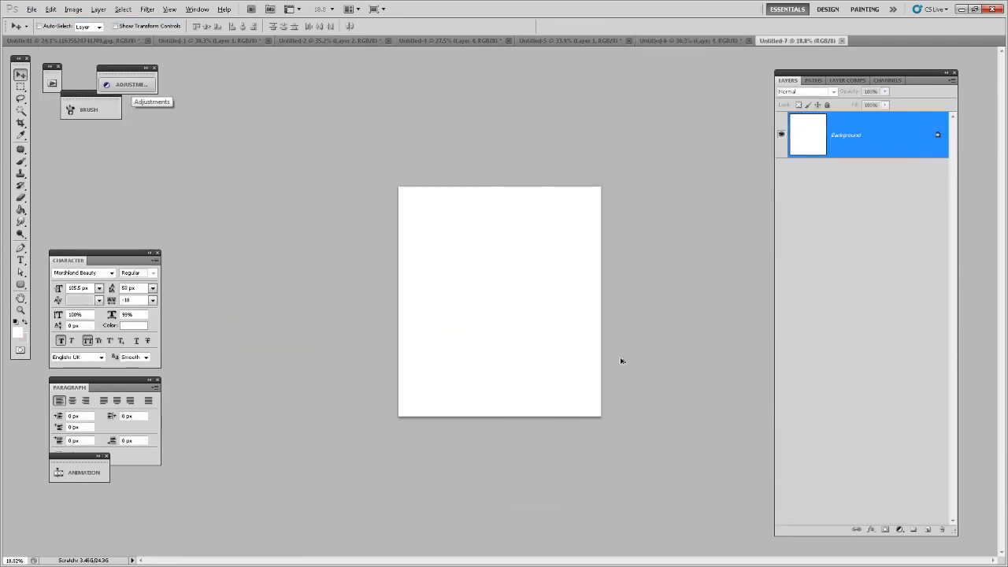
key(c)
drag(397, 214, 712, 558)
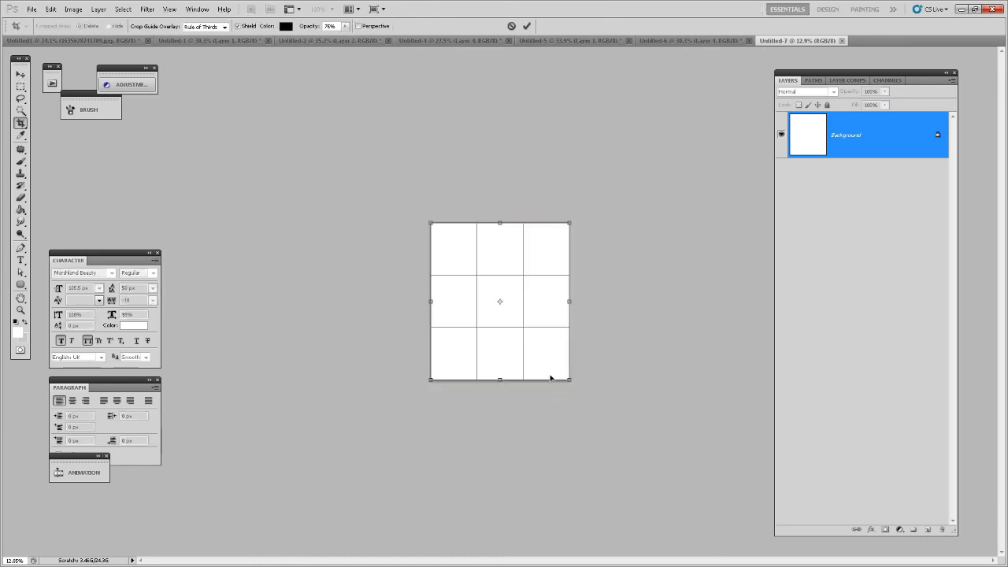
drag(569, 380, 630, 448)
key(Return)
key(v)
key(x)
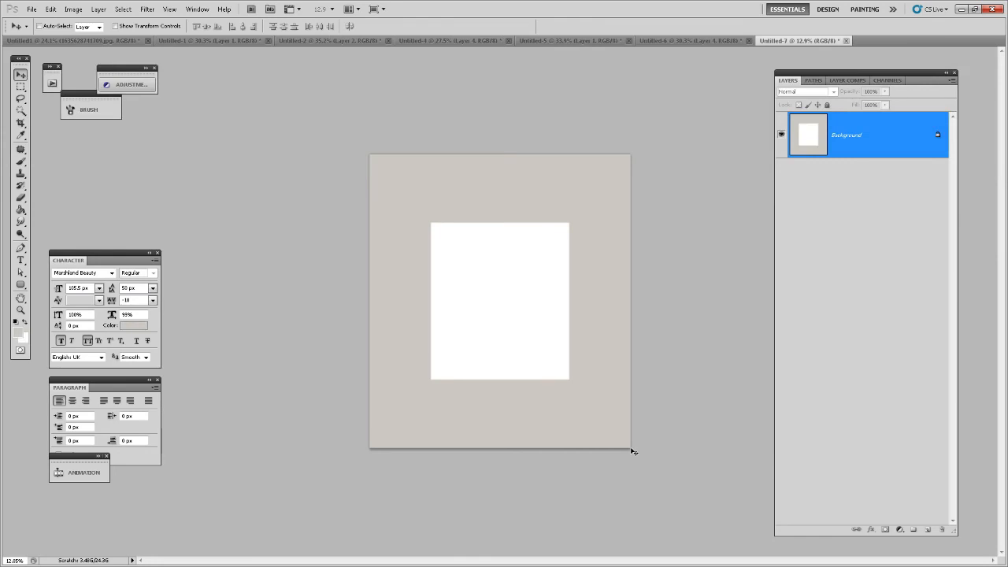
key(ctrl+BackSpace)
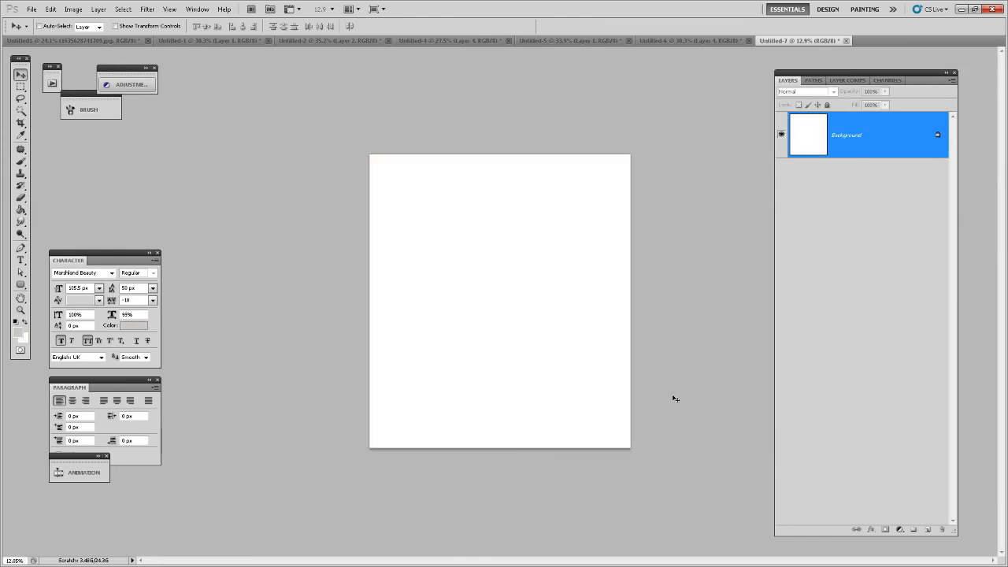
Step: Copy the entire merged top layer of Untitled-6 and paste it into the new white document Untitled-7
click(705, 40)
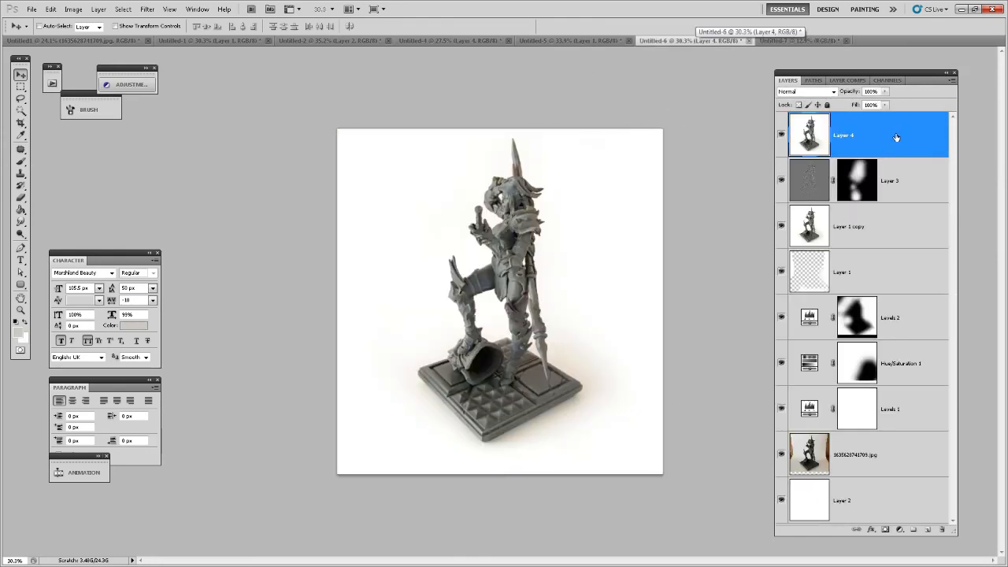
key(ctrl+a)
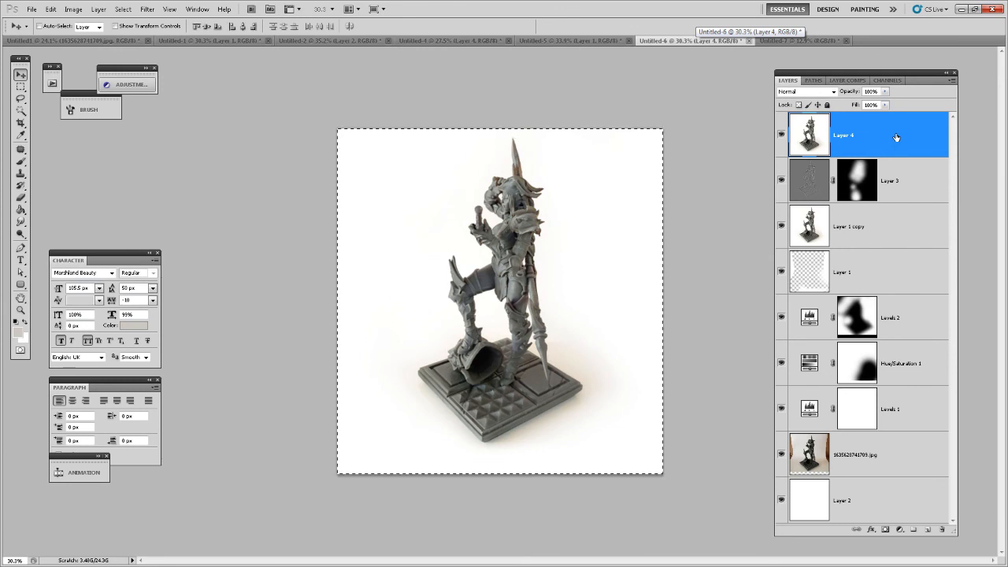
click(784, 41)
key(ctrl+v)
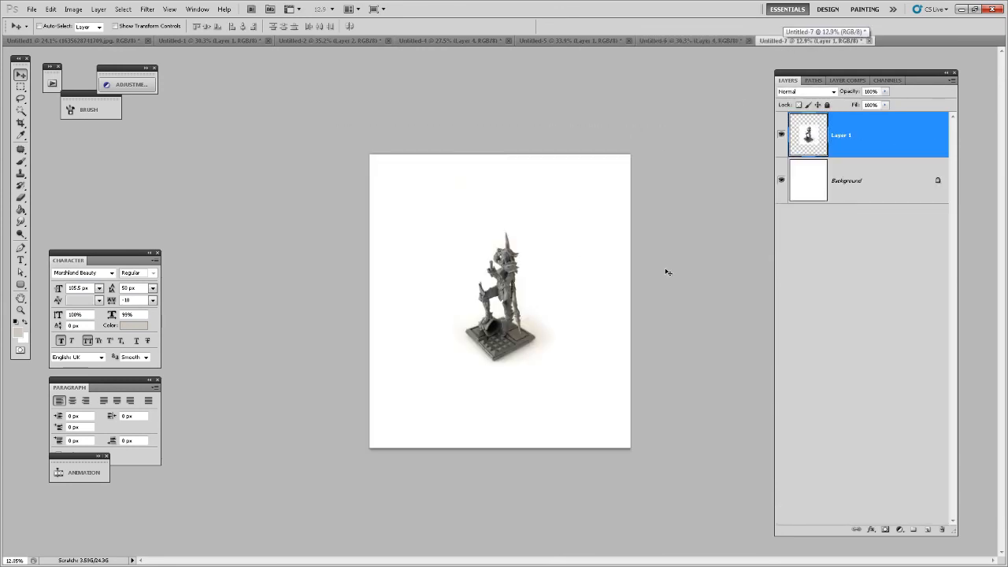
Step: Try the pasted miniature in the upper left of the white canvas, and place it in the upper right area
scroll(537, 303, up, 1)
drag(541, 369, 462, 351)
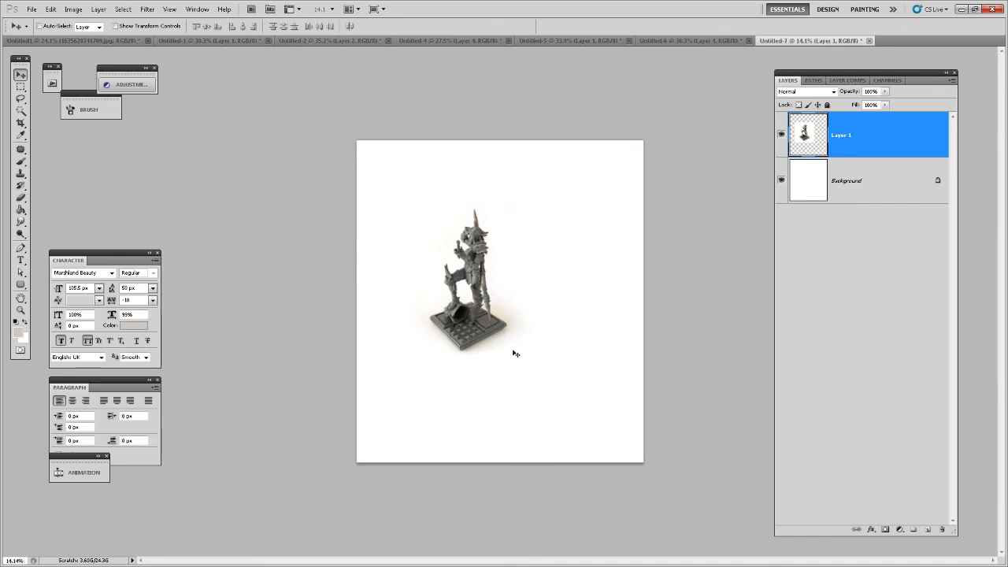
scroll(470, 355, up, 2)
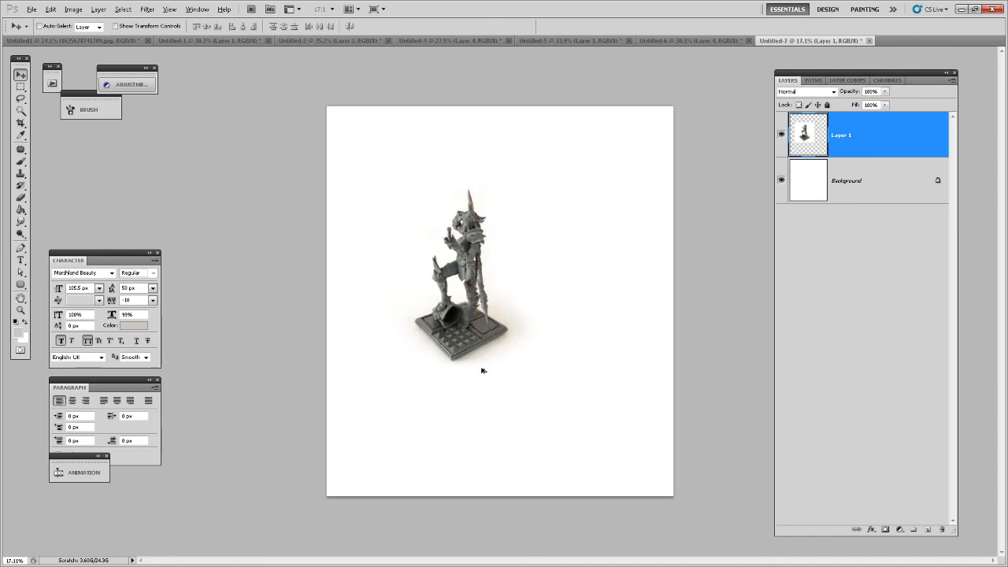
drag(451, 351, 426, 328)
drag(397, 368, 556, 361)
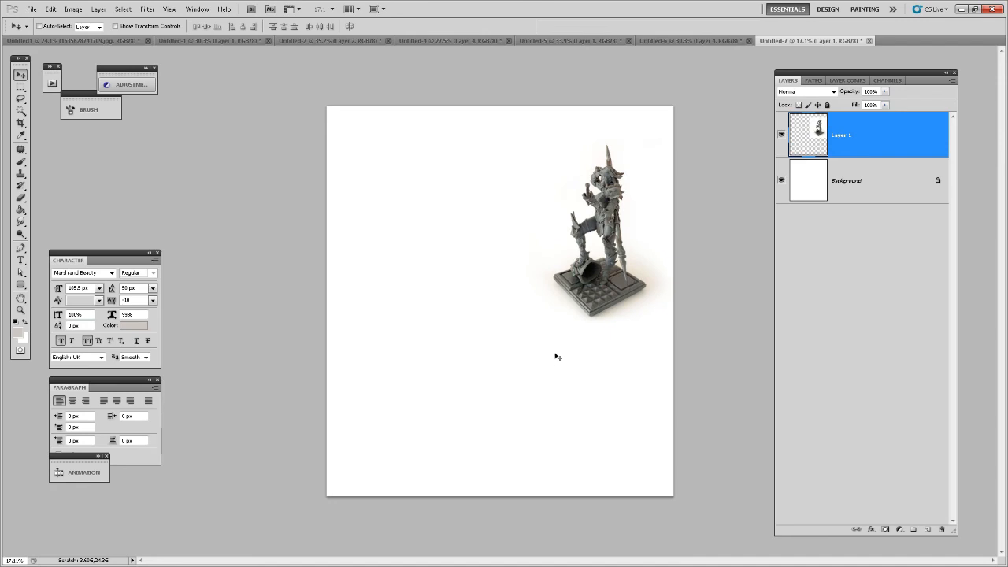
Step: Return to the Untitled-6 document and clear the selection around the whole canvas
click(687, 40)
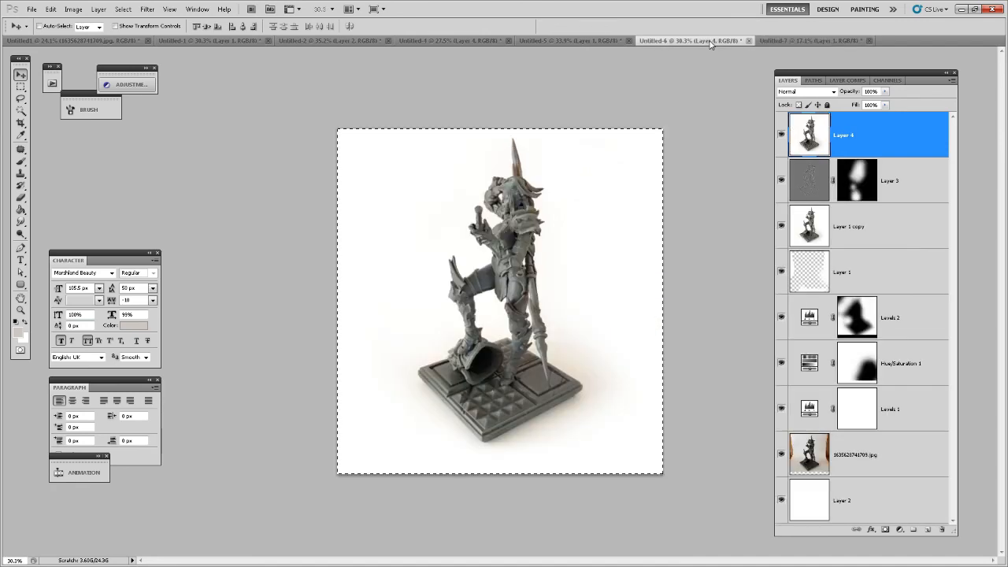
key(ctrl+d)
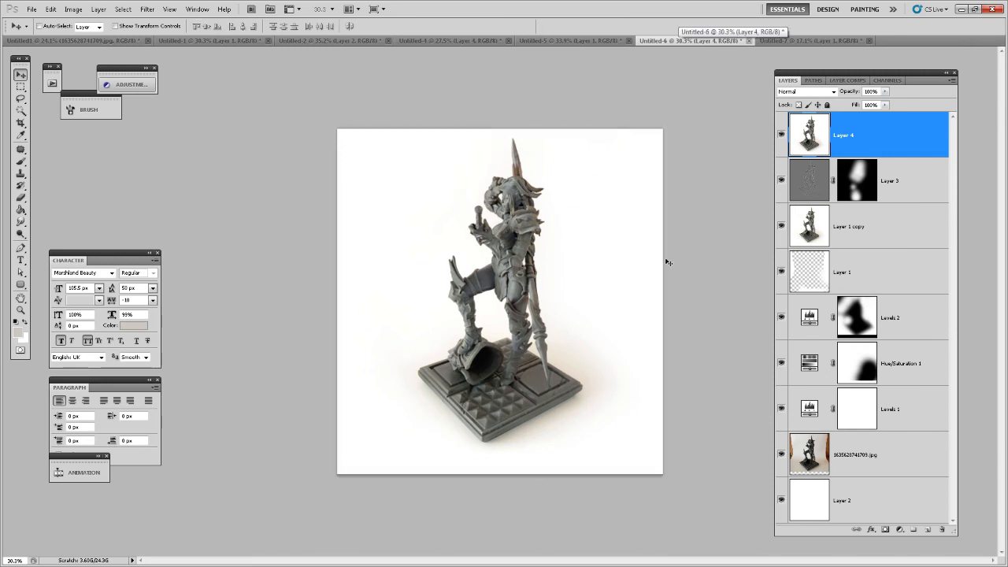
key(alt)
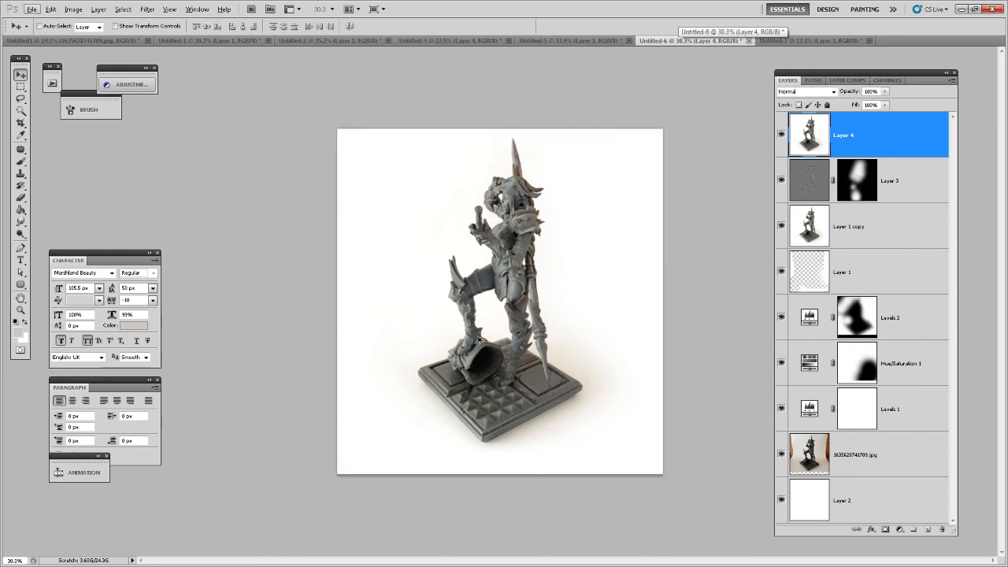